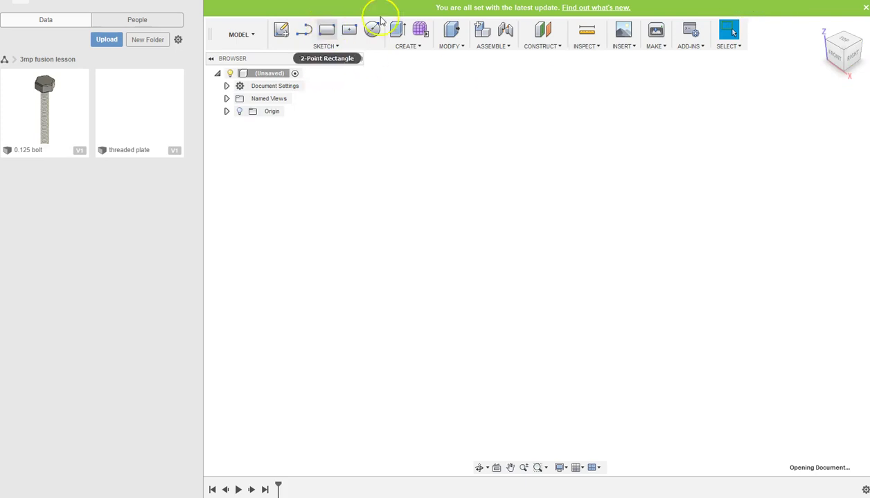
- Save the new empty design as '.25 bolt' in the 3mp fusion lesson project
left_click(242, 2)
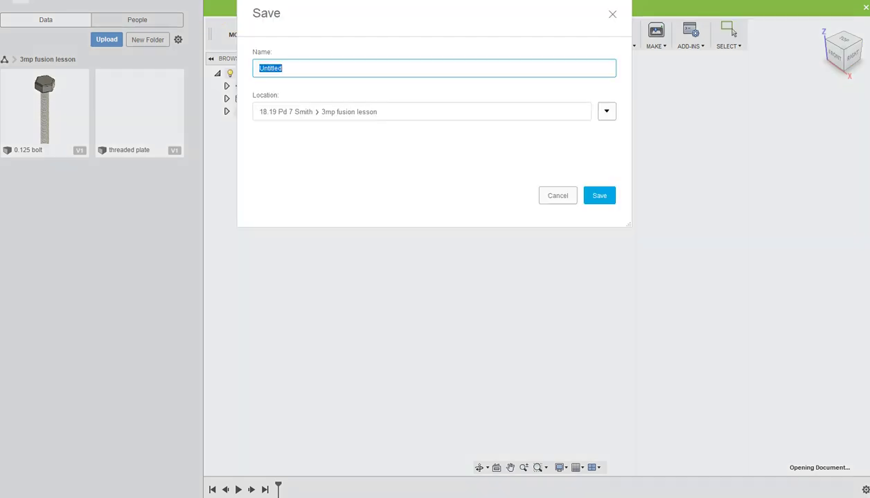
key("BackSpace")
type(".25 bolt")
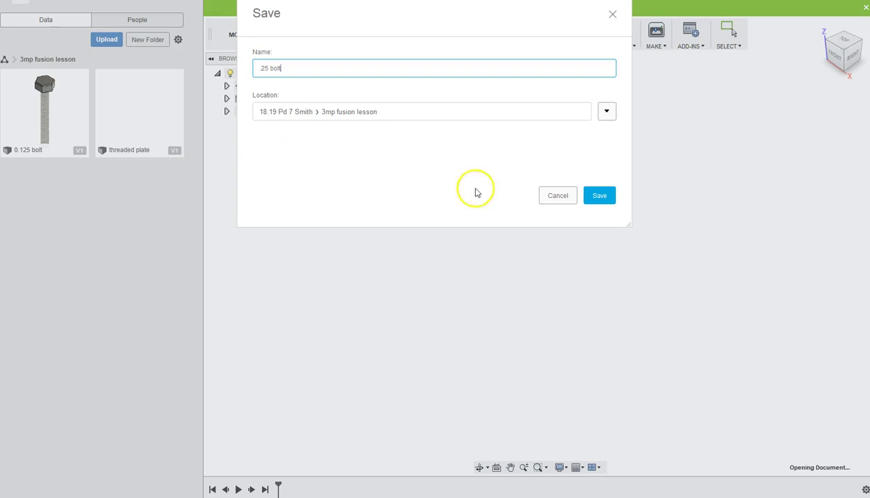
left_click(612, 196)
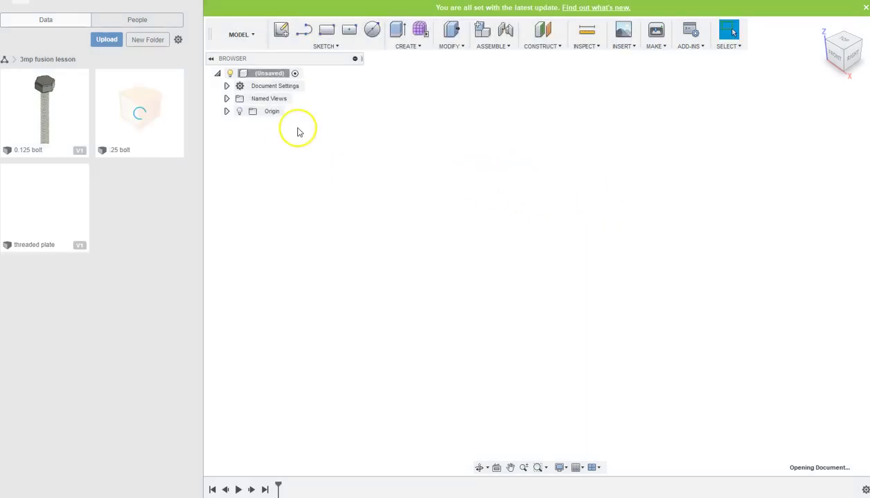
- Create a new sketch on the XY ground plane
left_click(332, 47)
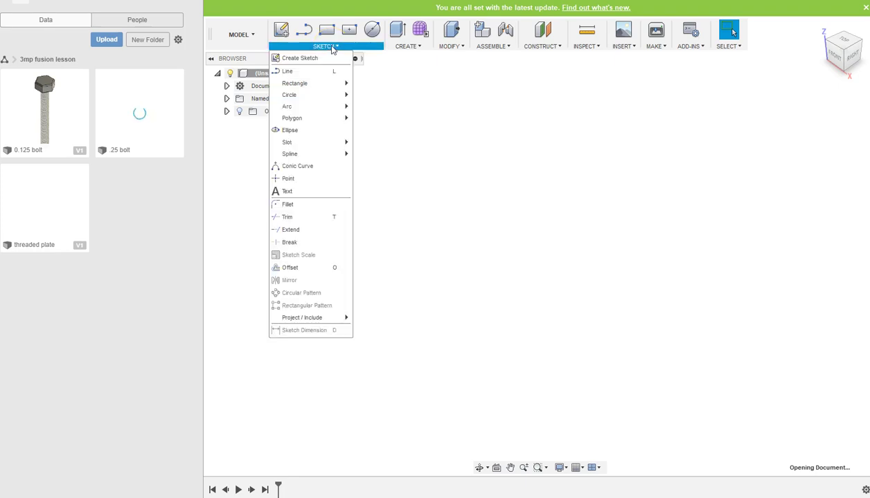
left_click(309, 61)
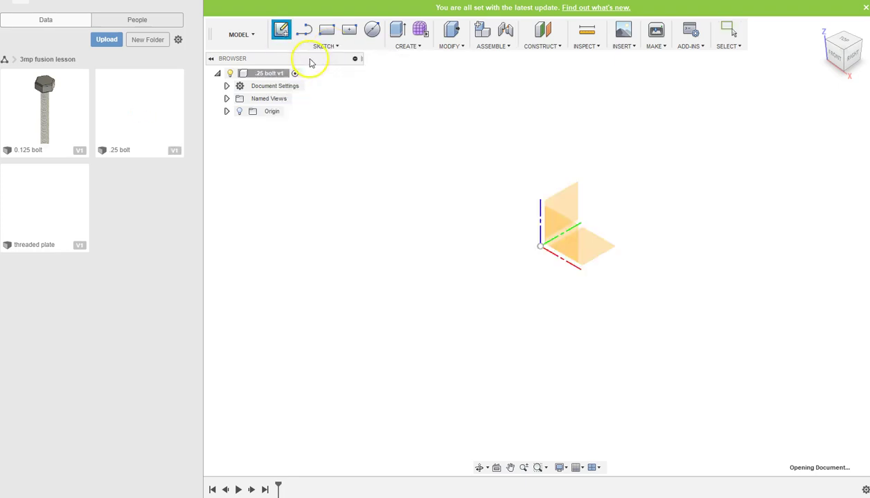
left_click(599, 250)
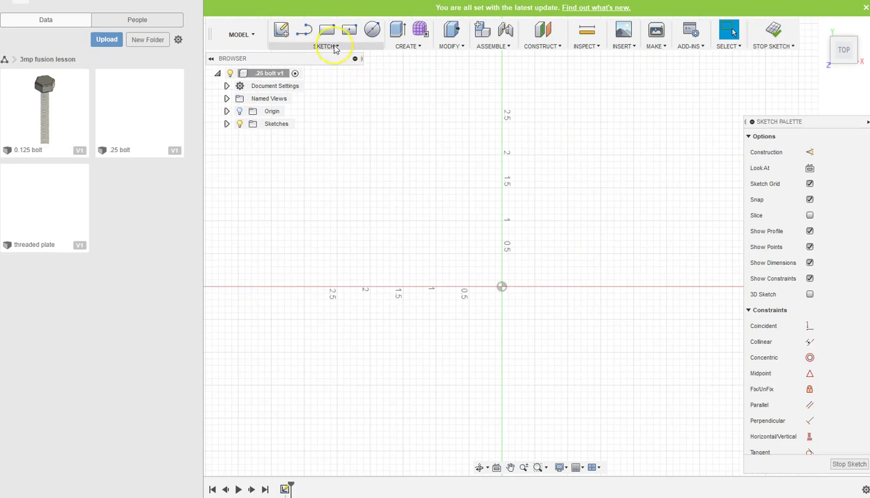
left_click(335, 47)
- Draw a six-sided circumscribed polygon centred on the origin with a 0.25 in radius
mouse_move(318, 118)
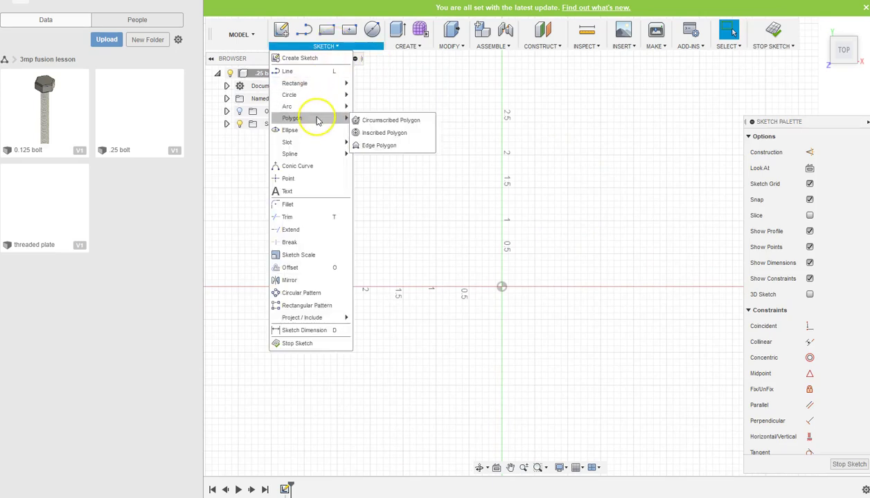
left_click(392, 120)
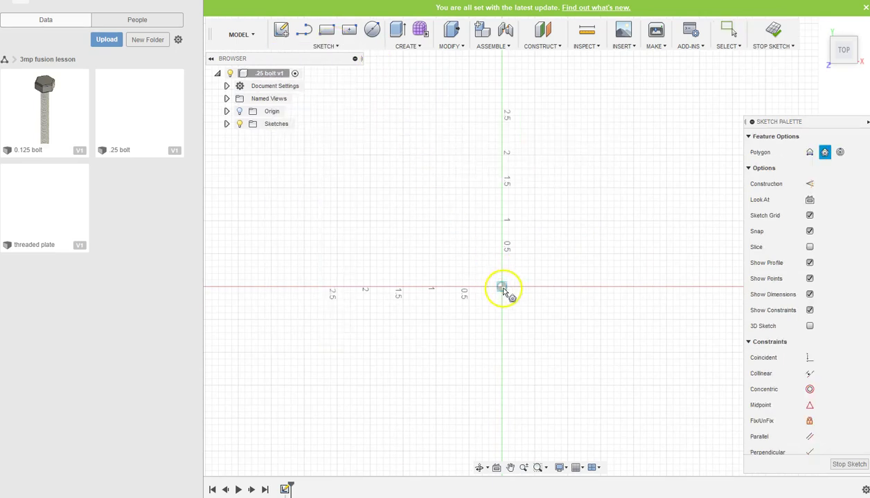
left_click(501, 286)
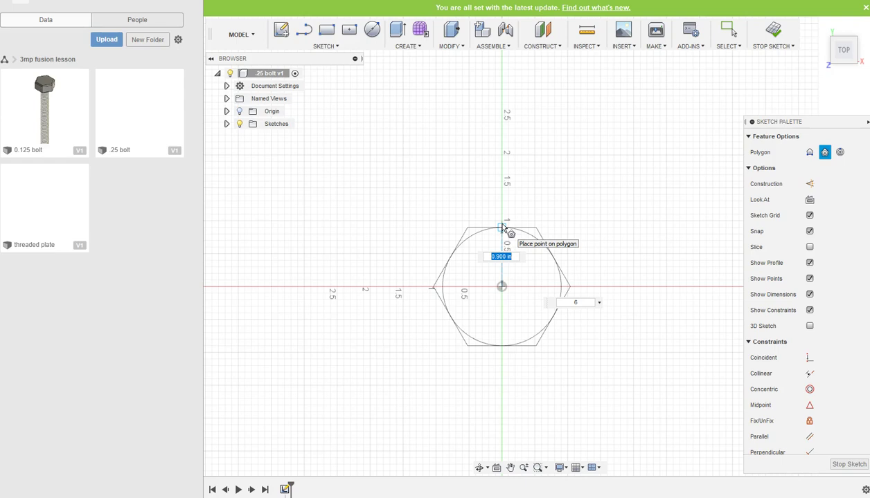
type(".25")
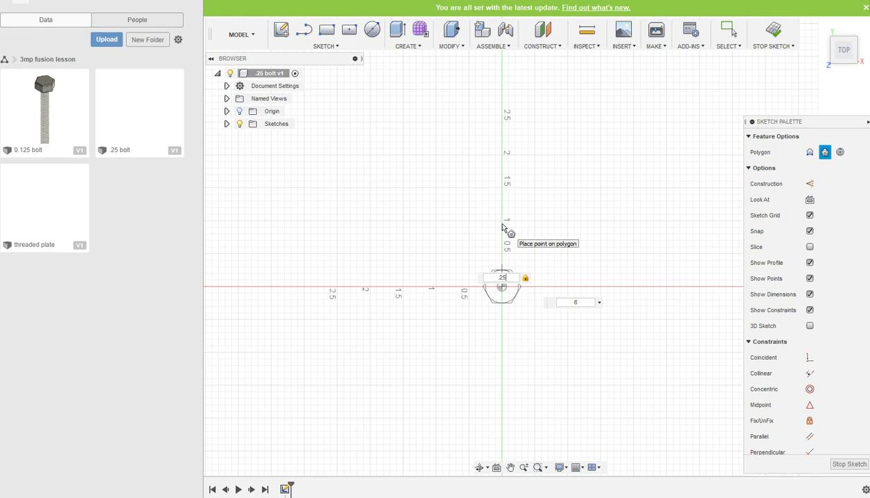
scroll(499, 262, "up", 3)
scroll(496, 263, "up", 2)
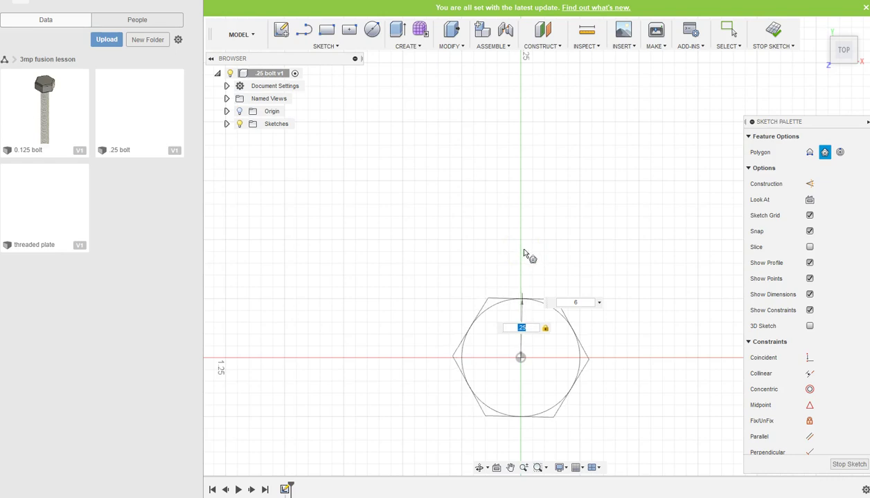
key("Tab")
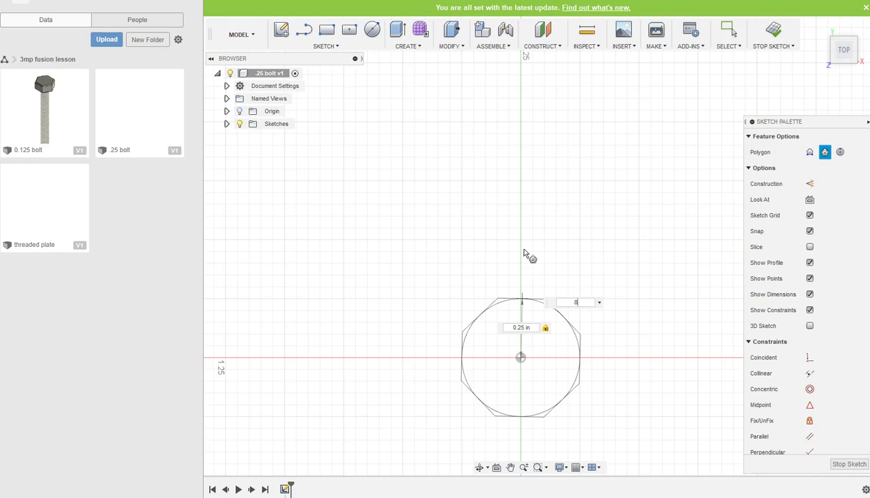
key("BackSpace")
type("45")
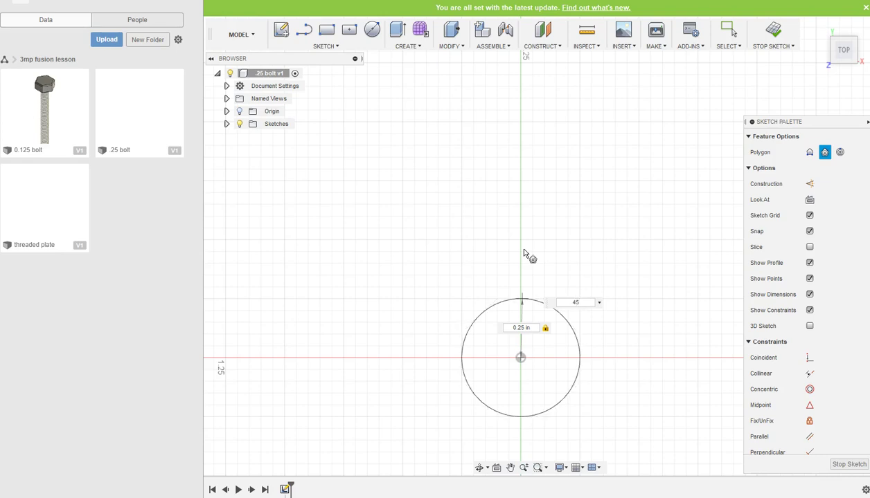
key("BackSpace")
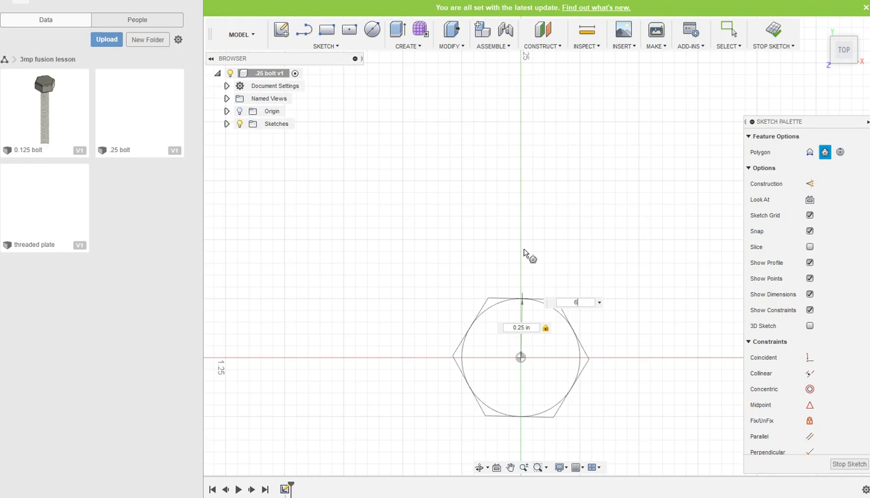
key("Return")
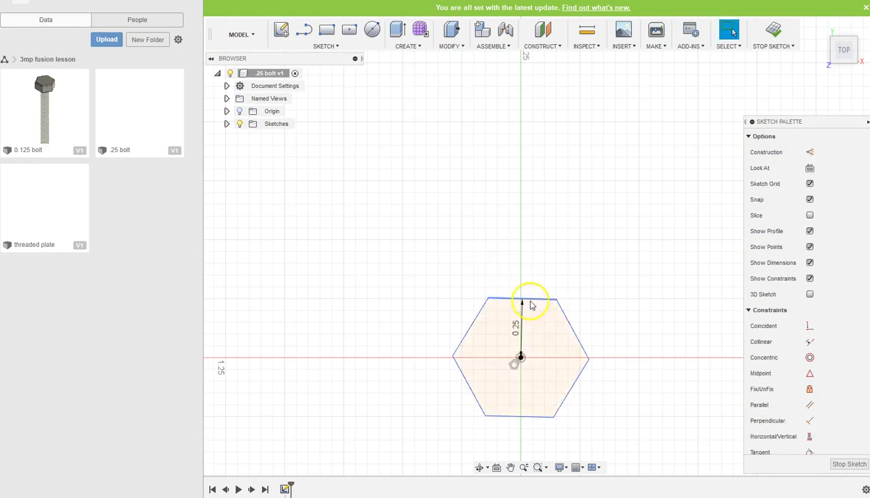
left_click(526, 330)
right_click(514, 339)
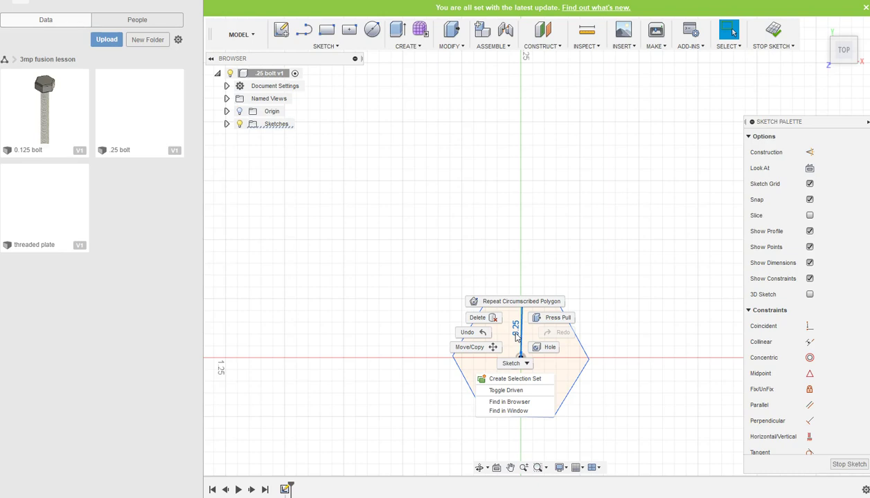
left_click(524, 243)
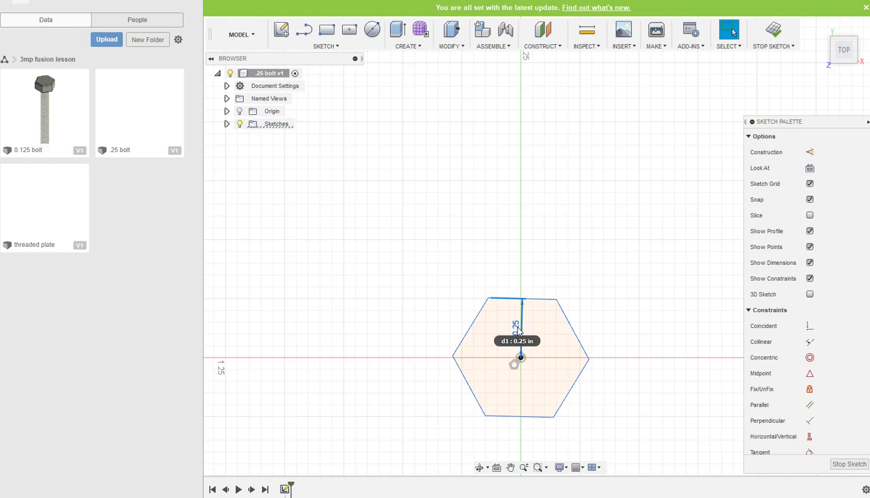
- Finish the sketch and extrude the hexagon as a new body to height d1
left_click(850, 465)
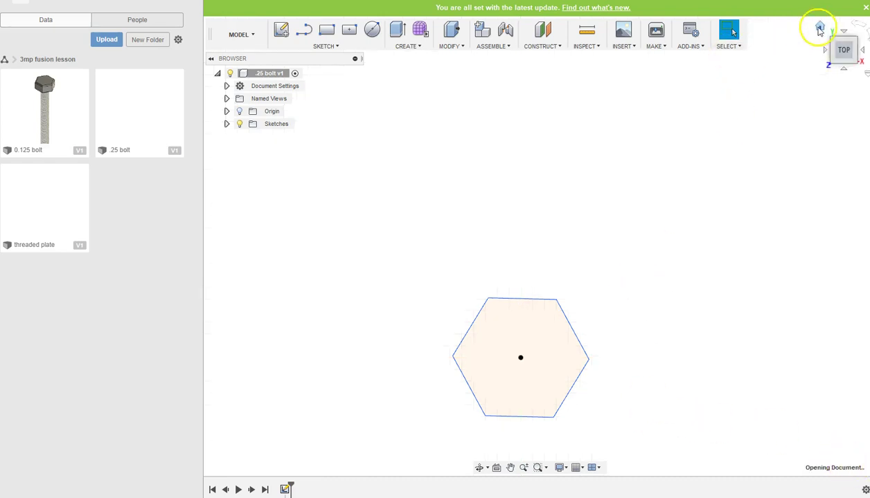
left_click(819, 29)
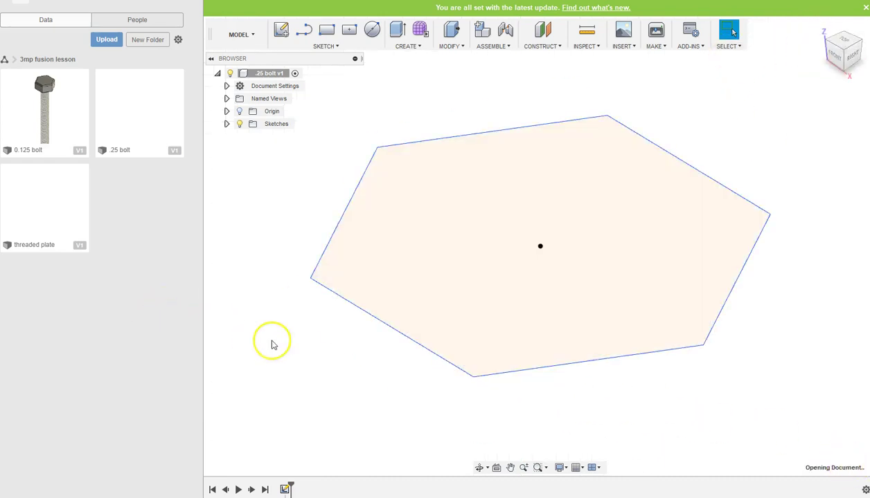
right_click(288, 335)
left_click(328, 325)
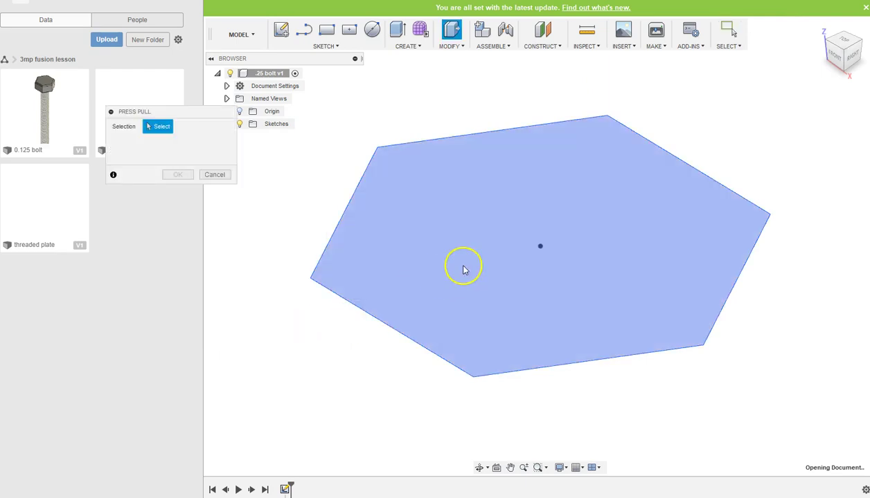
left_click(464, 270)
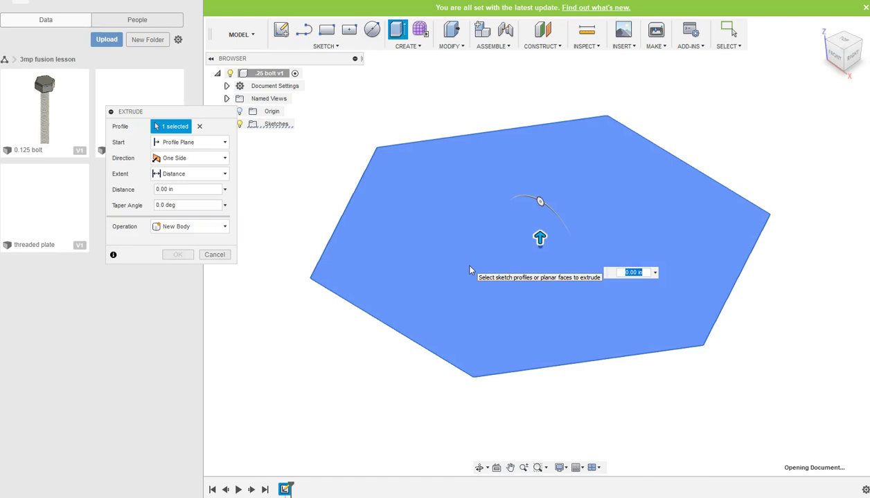
type("0")
type("1")
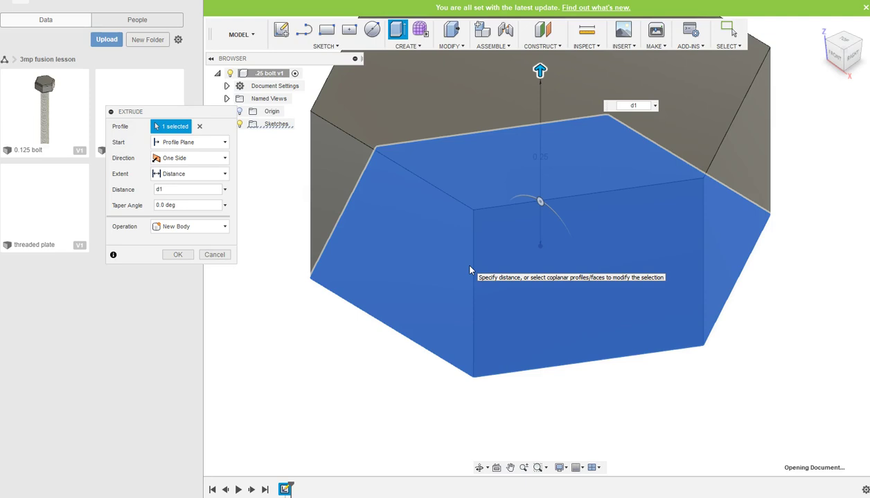
key("Return")
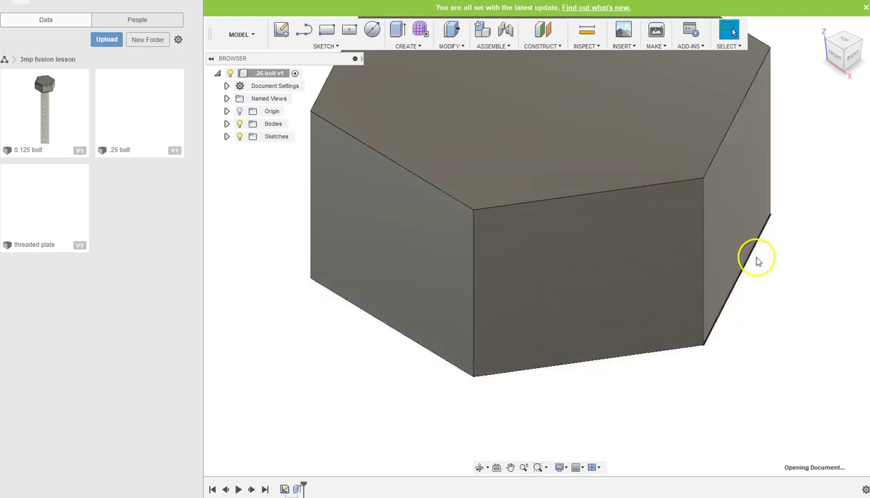
- Measure between the hex head's top and bottom front edges, confirming 0.25 in
scroll(756, 262, "down", 2)
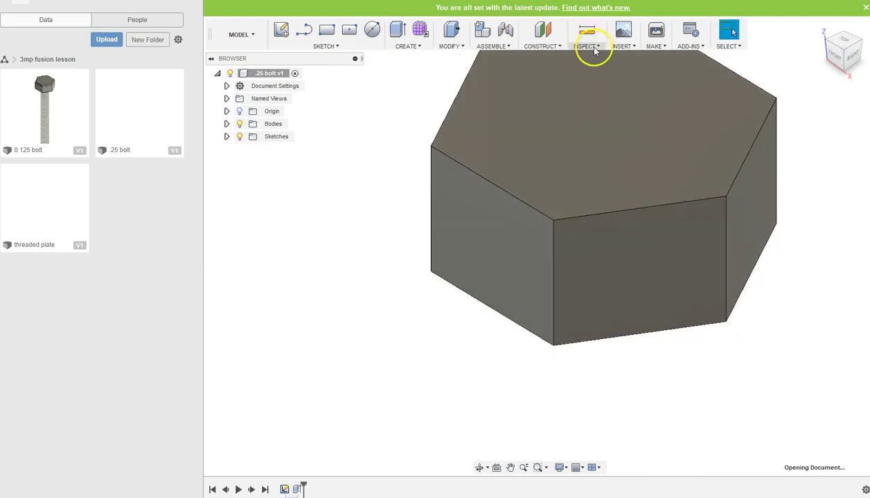
left_click(594, 49)
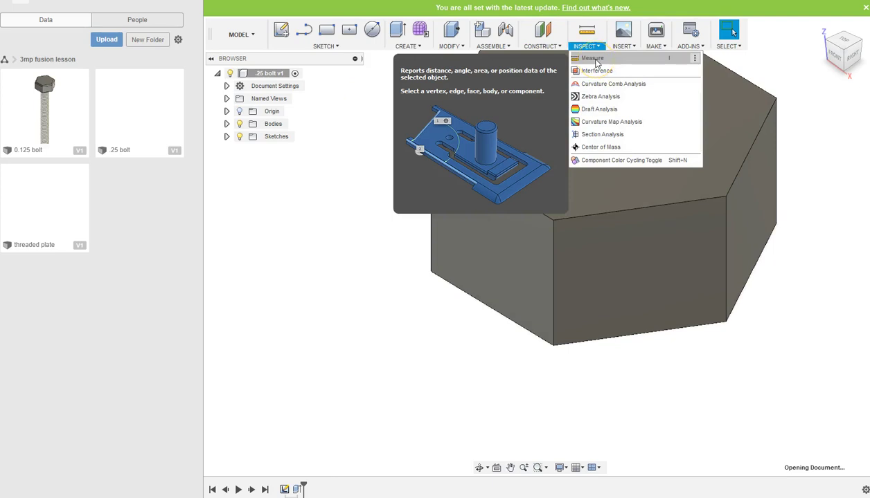
left_click(595, 60)
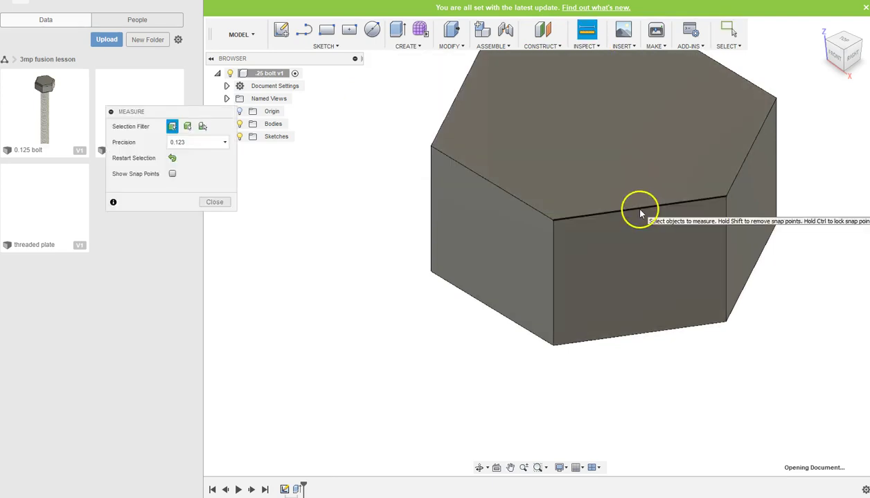
left_click(641, 213)
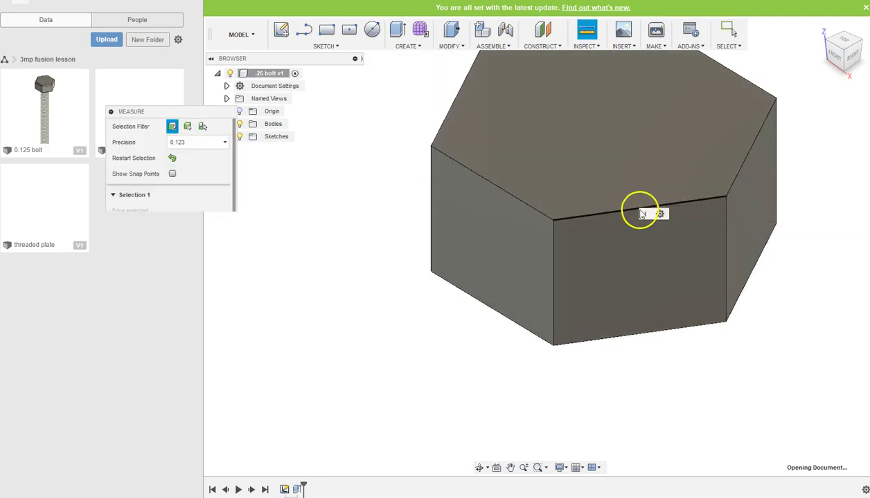
left_click(644, 332)
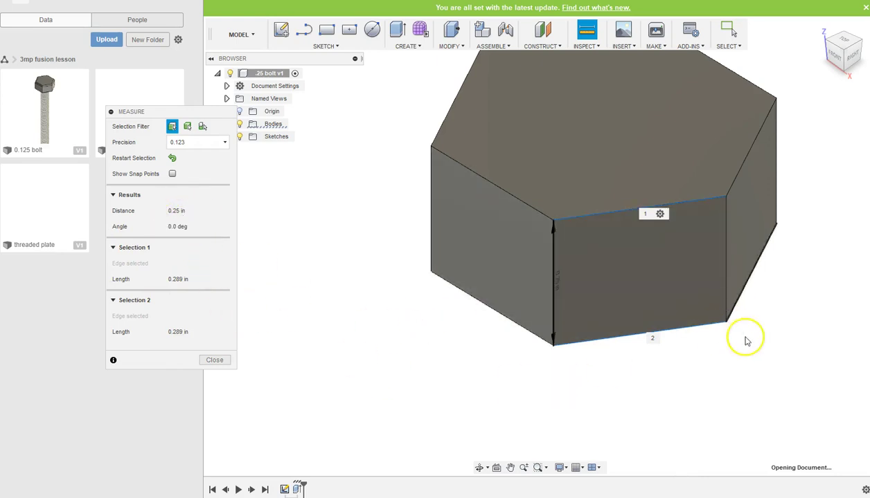
left_click(787, 375)
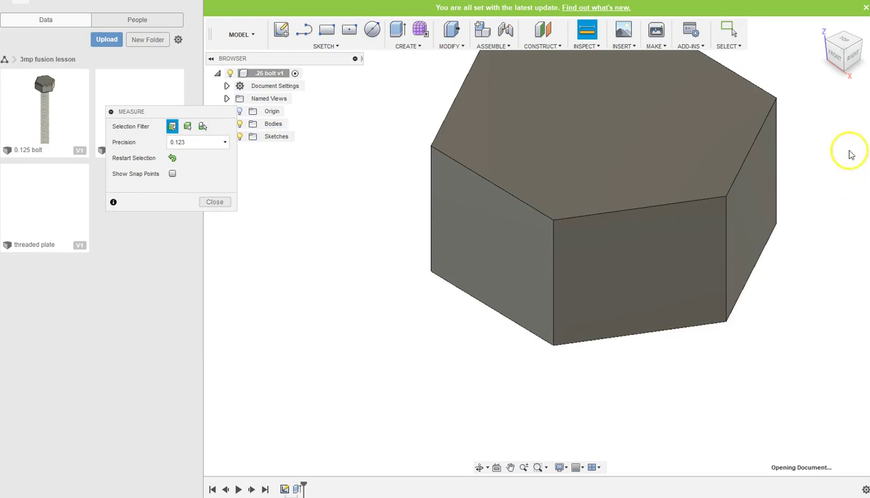
- Turn to the head's underside, end Measure, and start a sketch on the bottom face
left_click(841, 71)
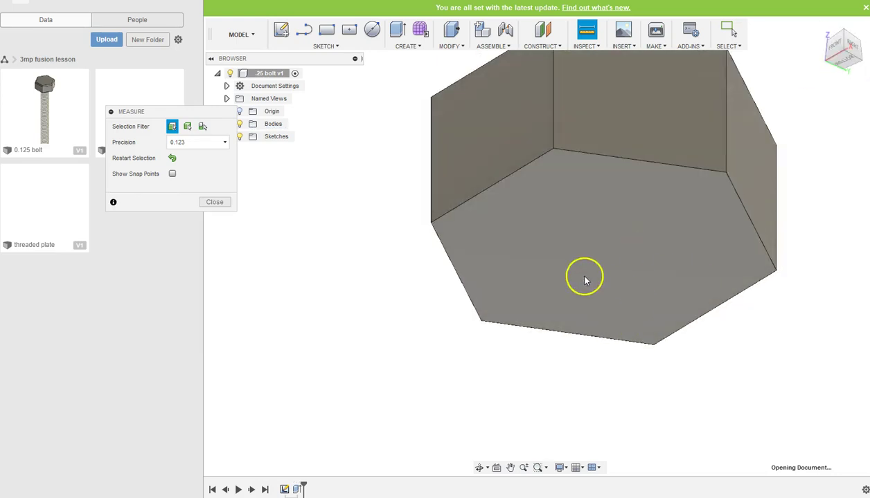
right_click(618, 256)
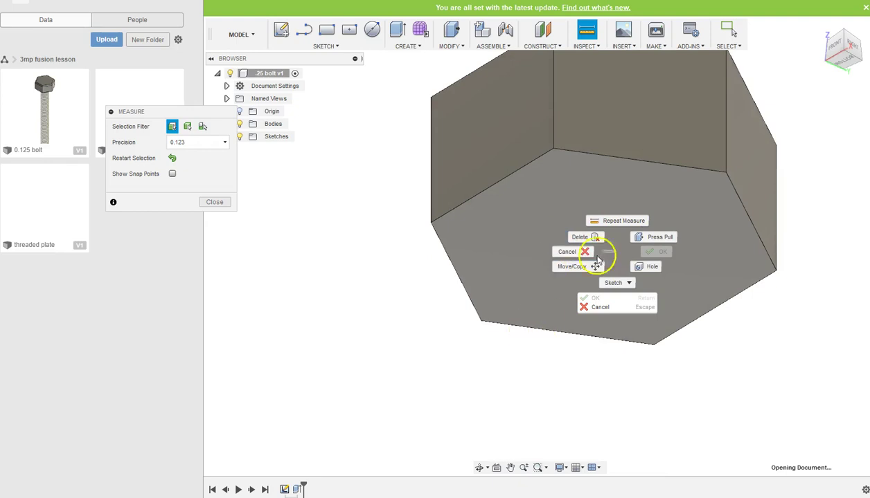
left_click(367, 301)
left_click(219, 202)
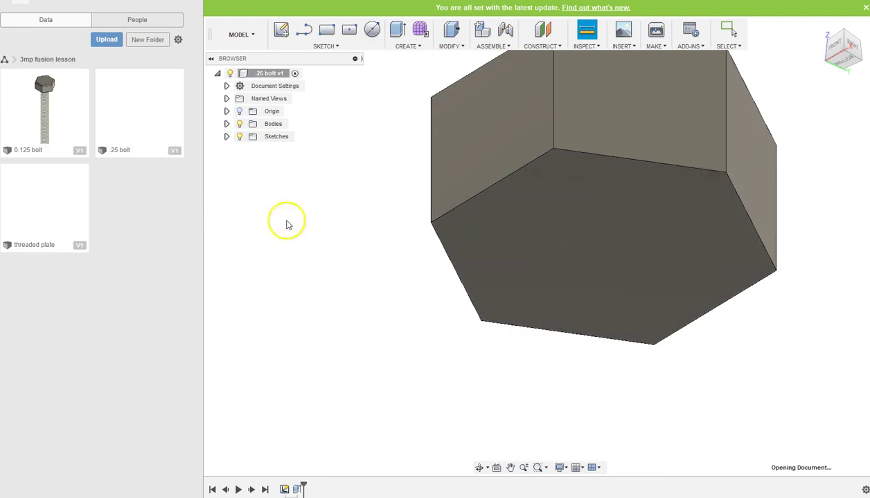
right_click(624, 241)
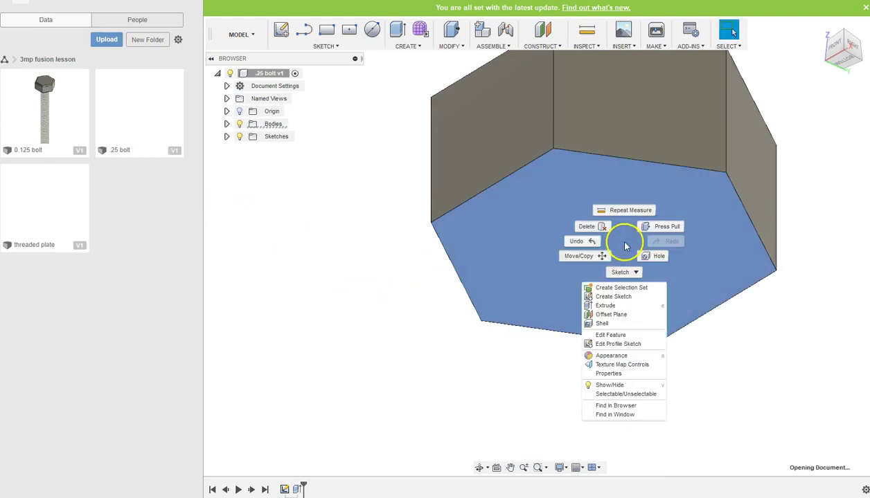
left_click(614, 298)
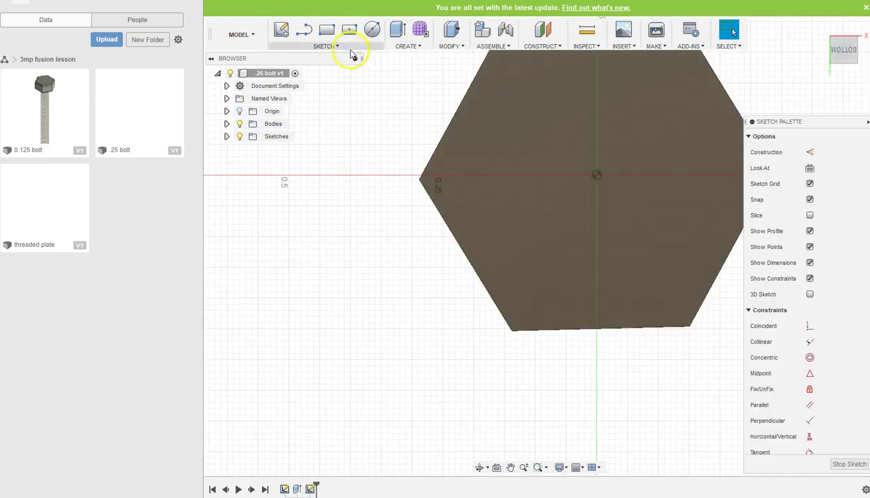
- Draw a 0.25 in diameter circle centred on the sketch origin
left_click(376, 33)
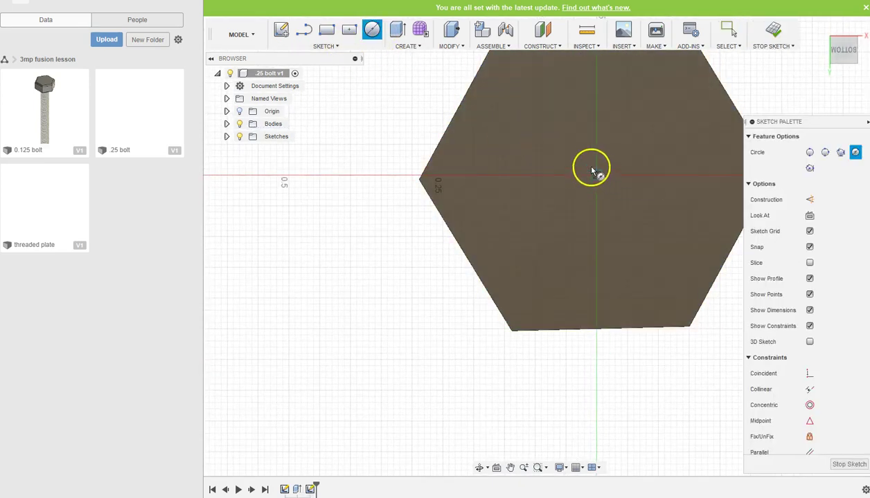
left_click(595, 175)
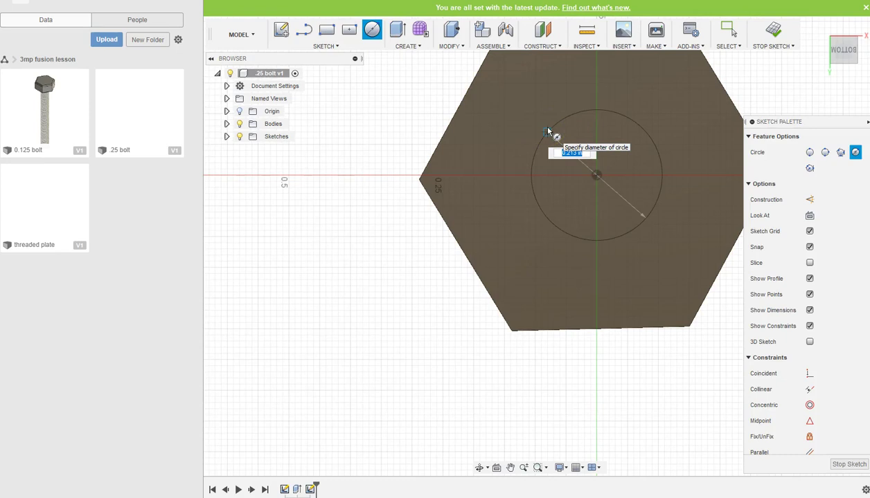
type("0.25")
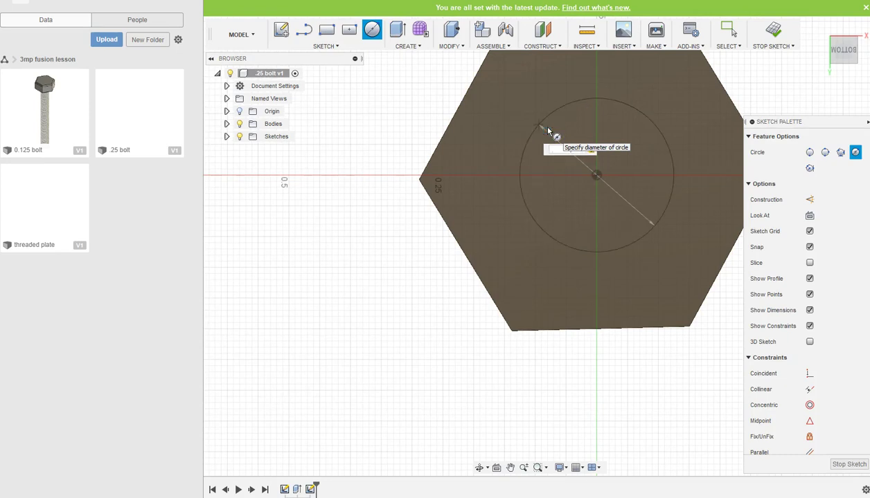
key("Return")
key("Escape")
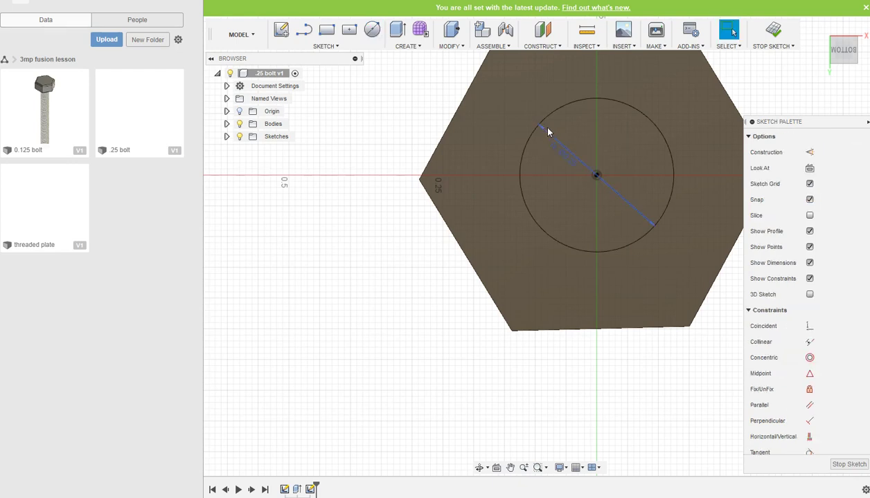
- Extrude the Ø0.25 in circle 1 in from the head's underside as the shank
left_click(844, 464)
right_click(812, 250)
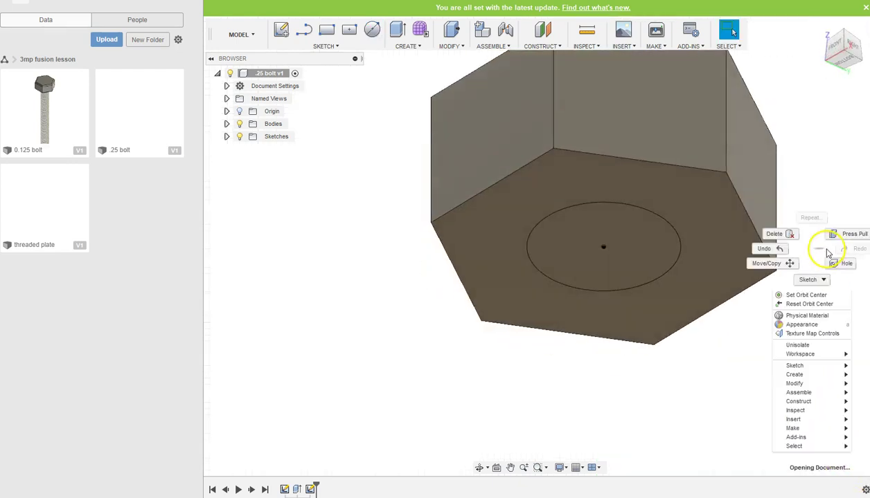
left_click(854, 236)
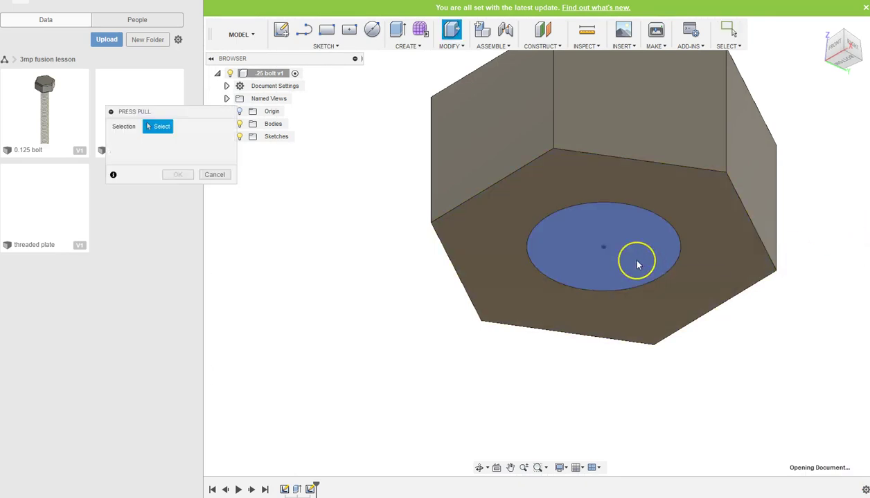
left_click(638, 261)
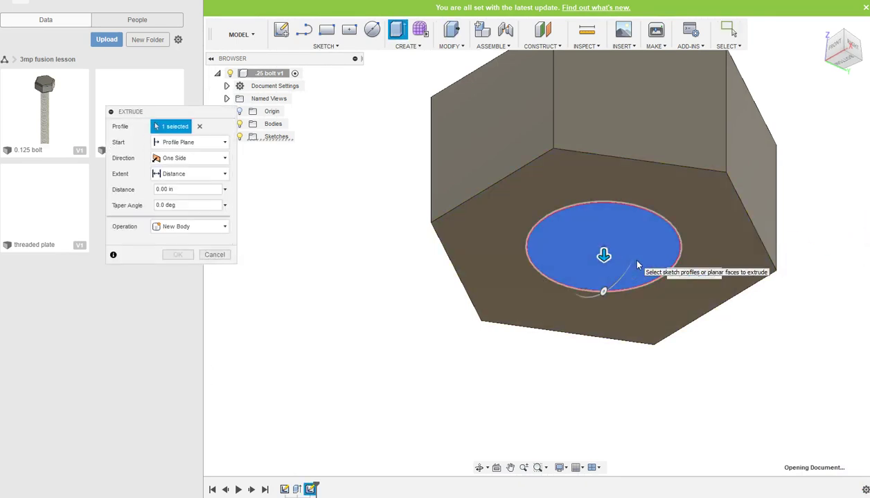
type("1")
key("Return")
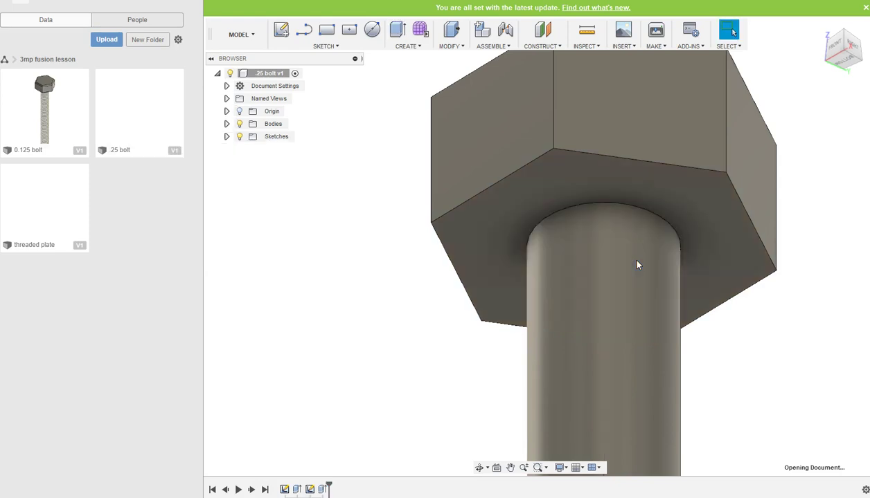
left_click(845, 35)
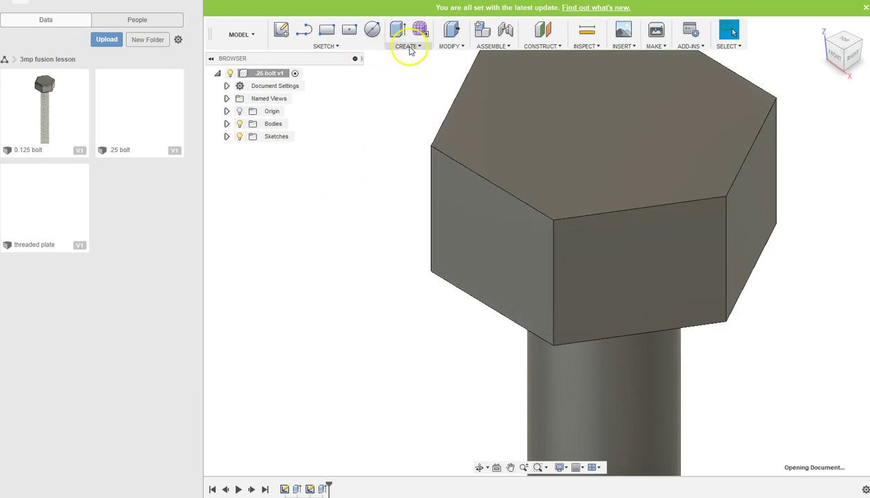
- Start a chamfer and select the eight visible edges of the hex head
left_click(450, 44)
left_click(455, 85)
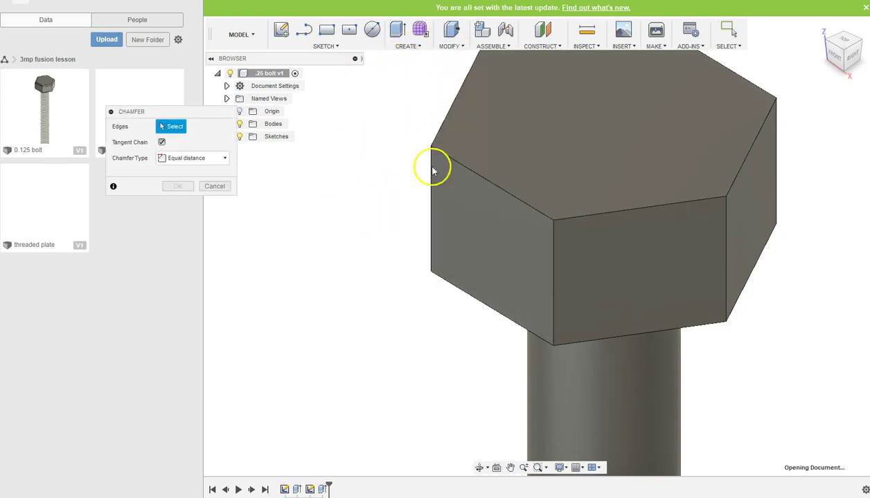
left_click(463, 166)
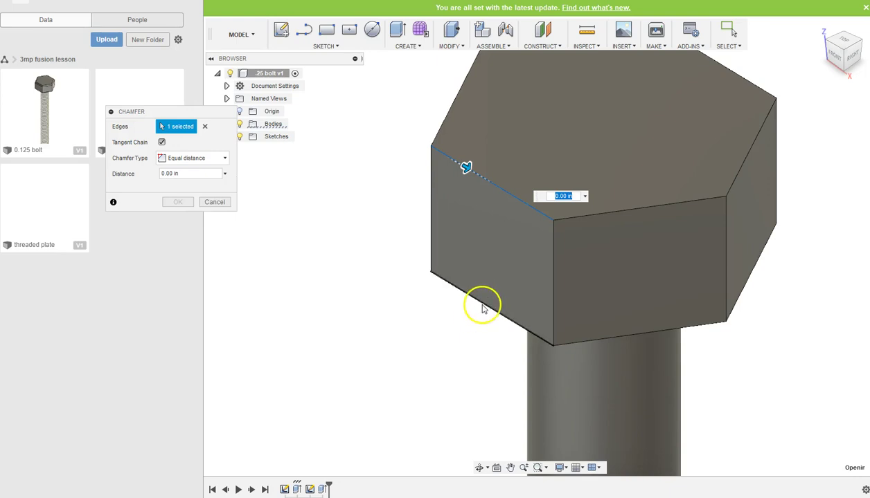
left_click(479, 302)
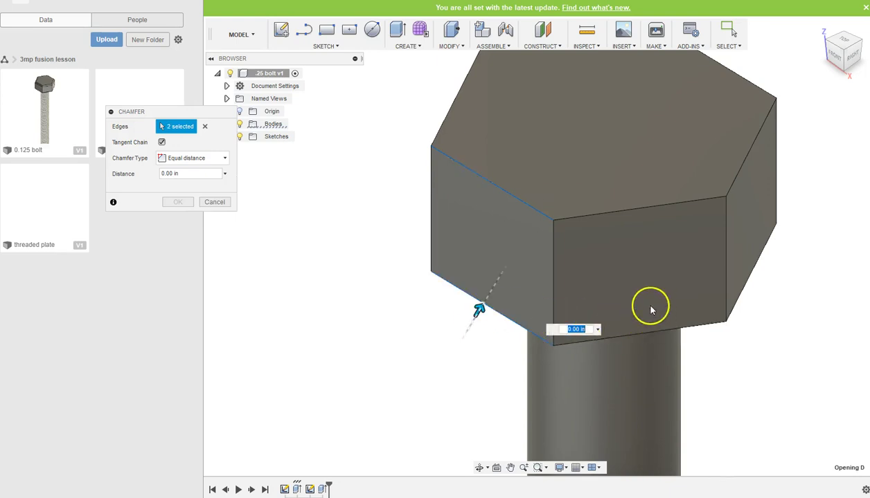
left_click(650, 332)
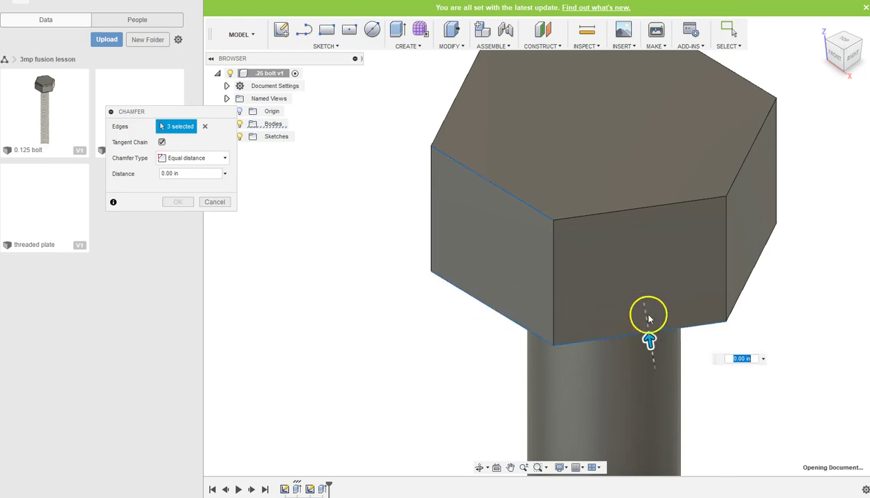
left_click(631, 208)
left_click(752, 146)
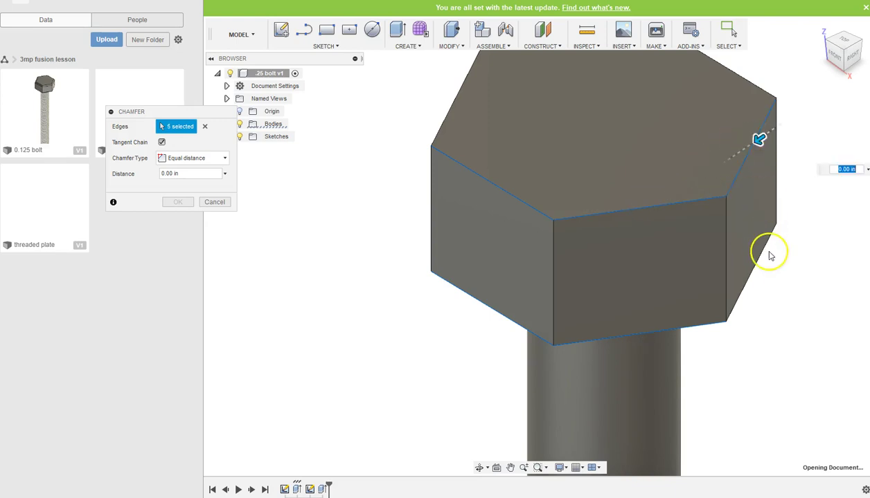
left_click(763, 254)
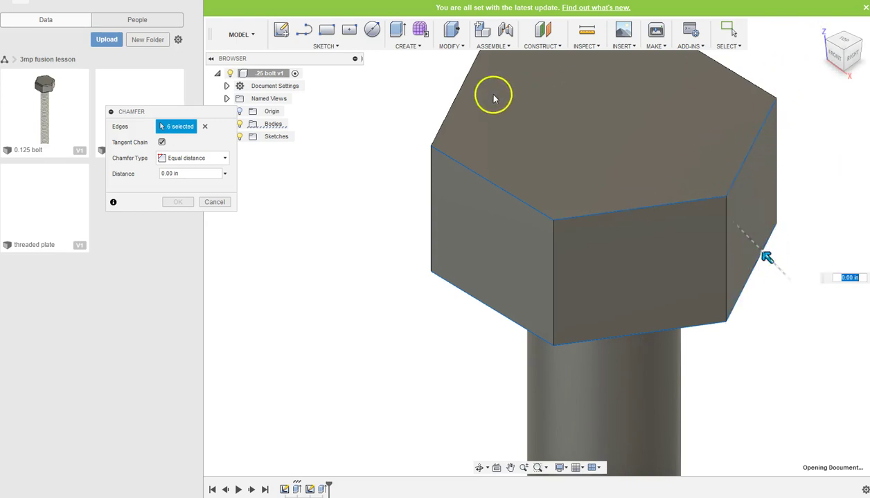
left_click(454, 93)
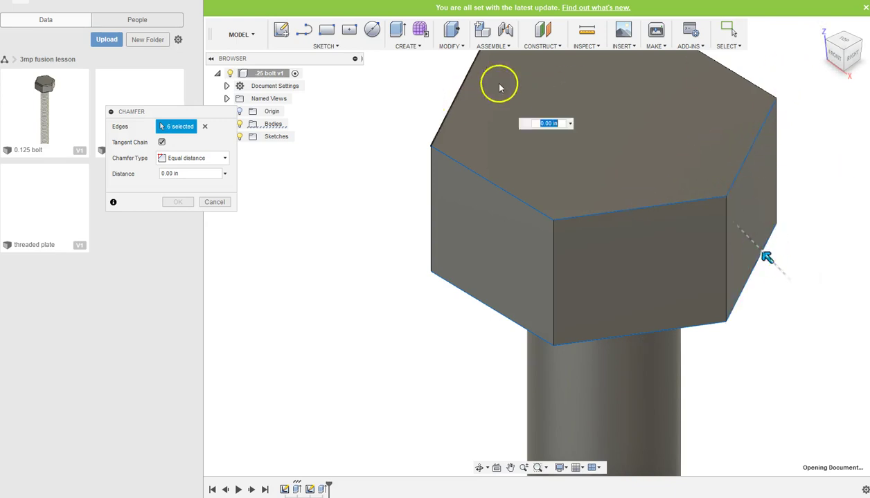
left_click(732, 74)
- Orbit the model and add the four hidden head edges, making twelve
left_click_drag(838, 54, 723, 162)
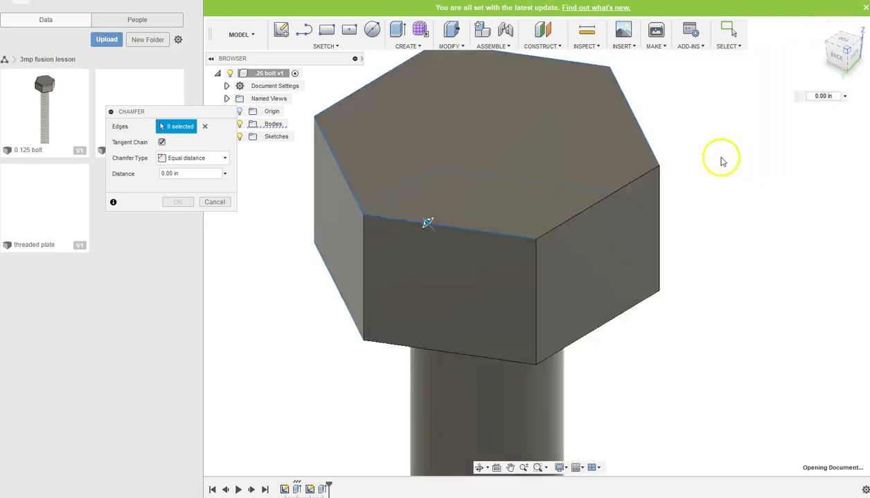
left_click(481, 211)
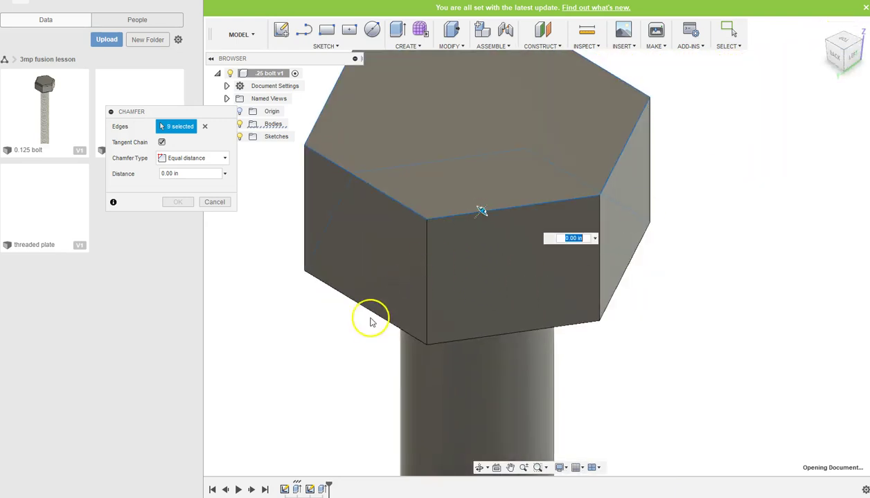
left_click(370, 320)
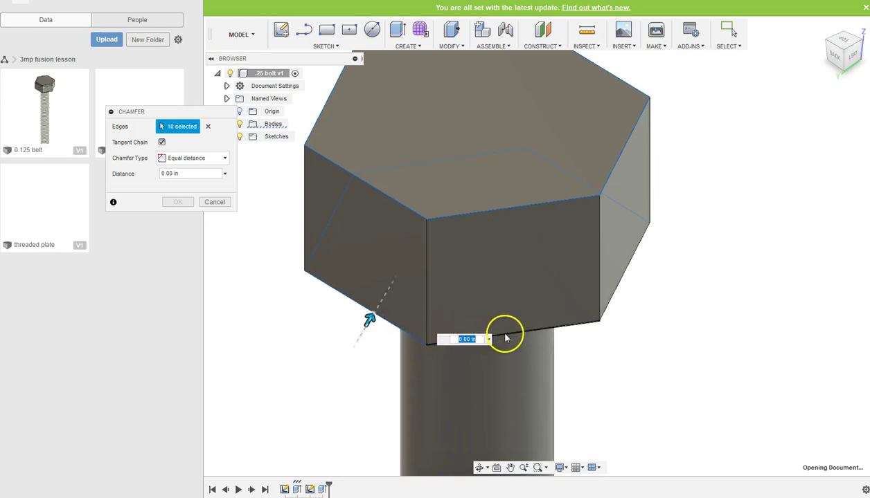
left_click(505, 336)
left_click(630, 268)
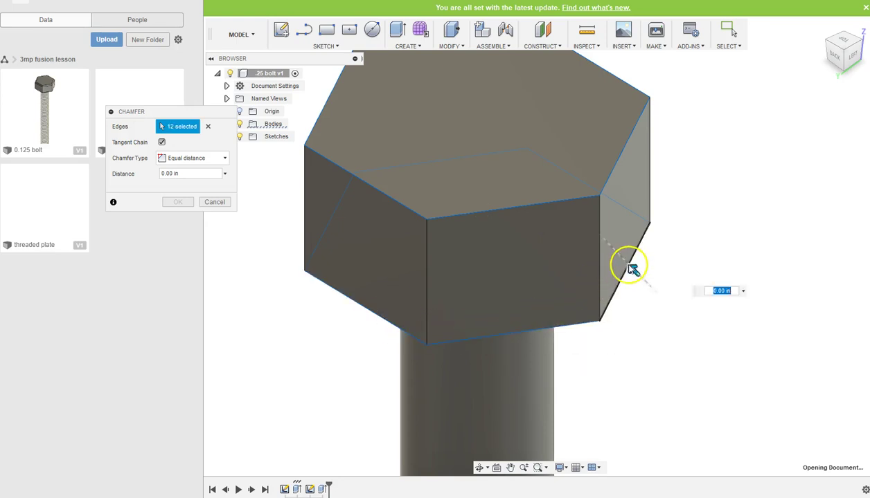
- Set the chamfer distance to d1/10 and apply it
left_click(186, 173)
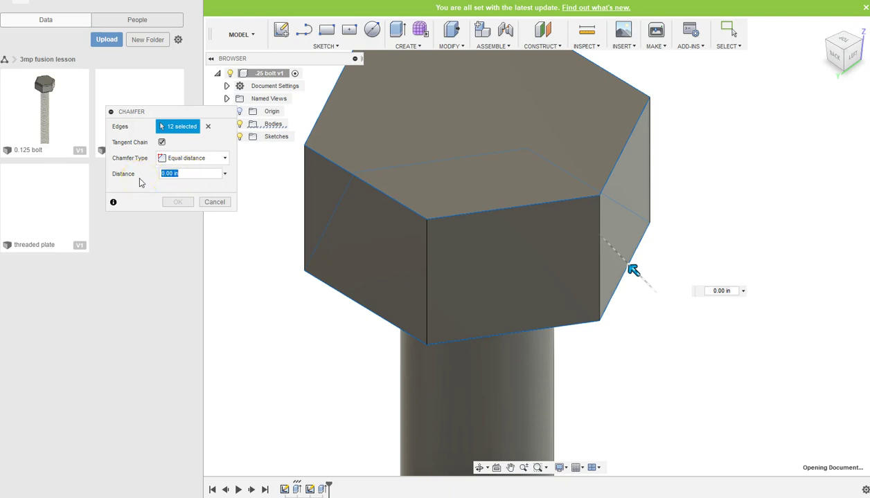
type("0")
type("1")
key("Return")
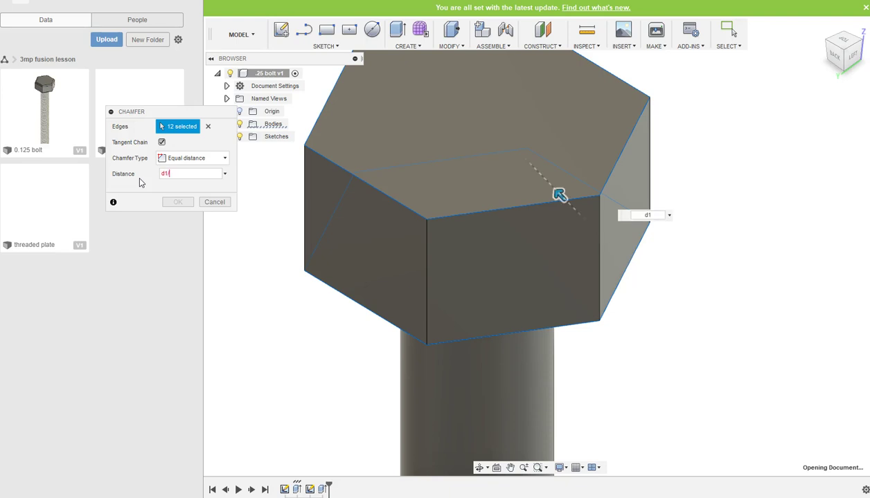
type("/10")
key("Return")
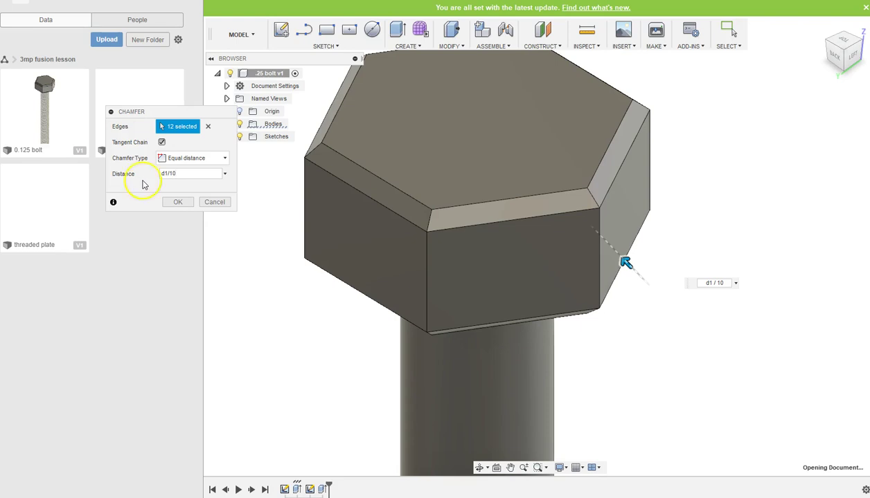
left_click(177, 201)
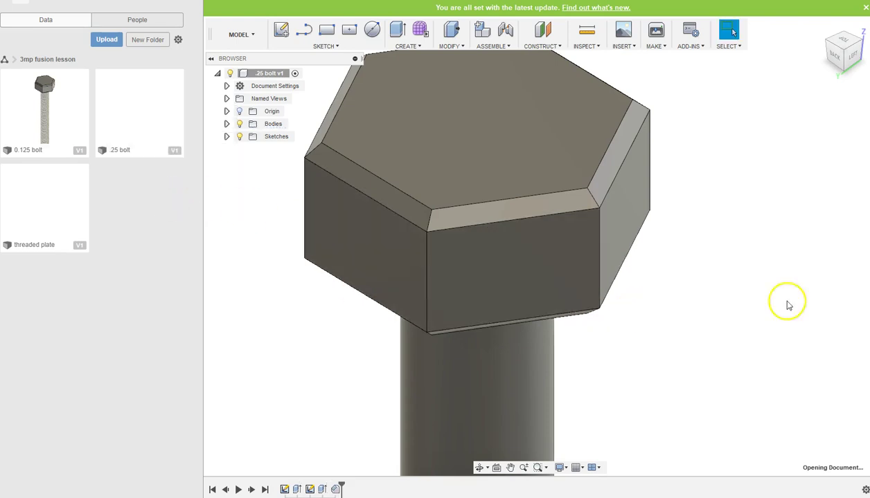
- Save the bolt as version 2 with the default 'User Saved' description
scroll(682, 333, "down", 3)
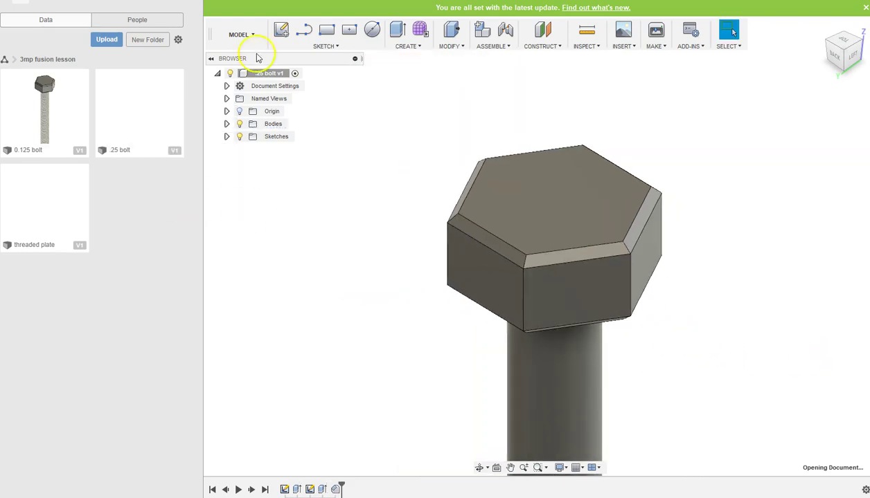
left_click(269, 15)
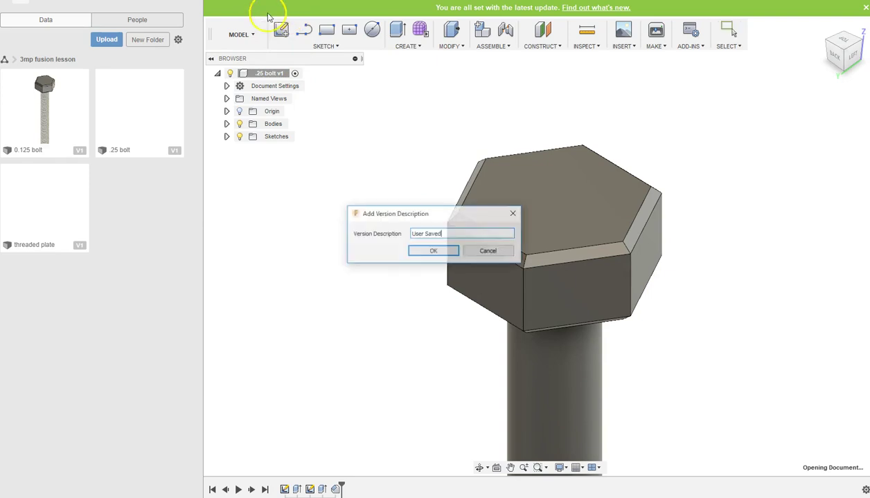
left_click(433, 250)
middle_click_drag(720, 324, 652, 212)
scroll(646, 290, "down", 2)
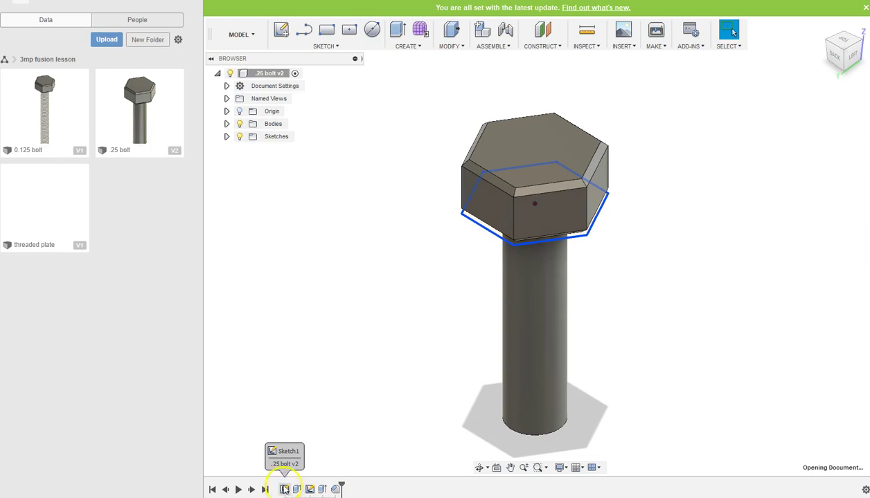
- Edit Sketch1, change the hexagon's 0.25 dimension to 0.375 in, and finish the sketch
right_click(284, 490)
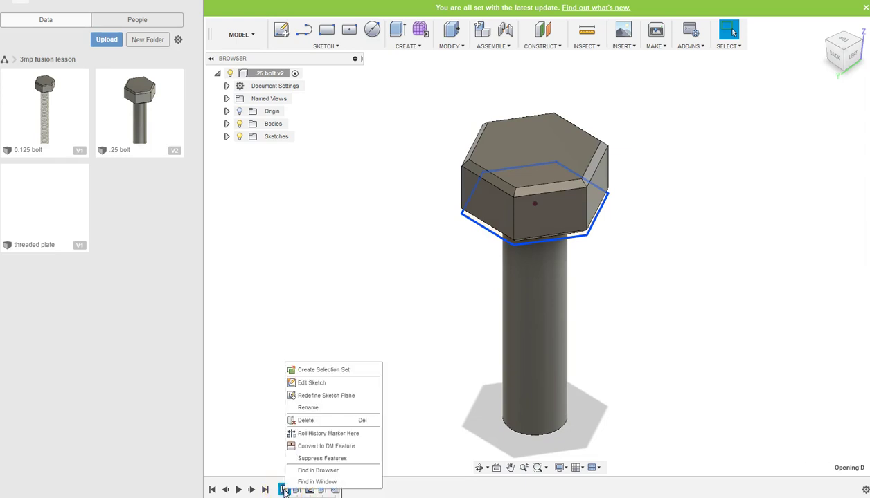
left_click(324, 385)
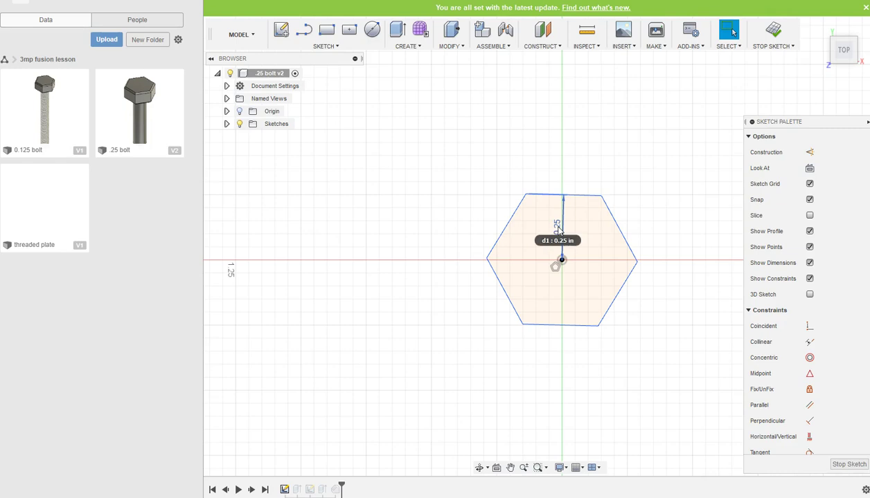
double_click(558, 228)
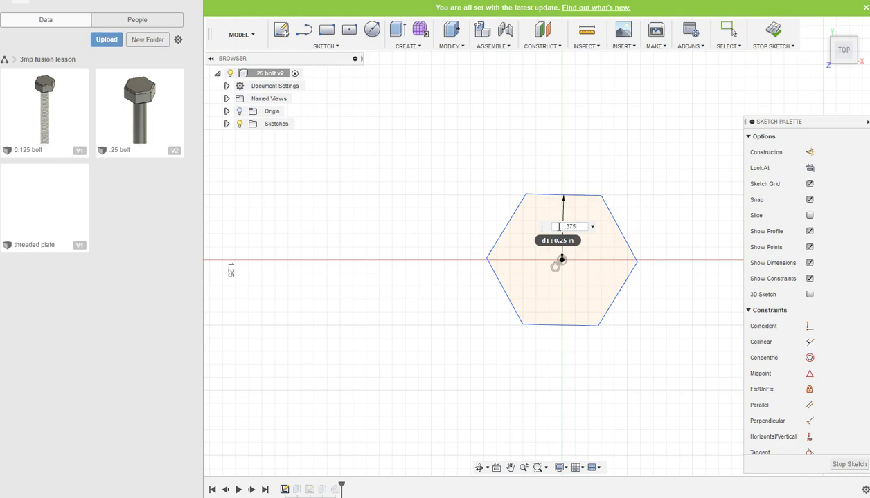
key("Return")
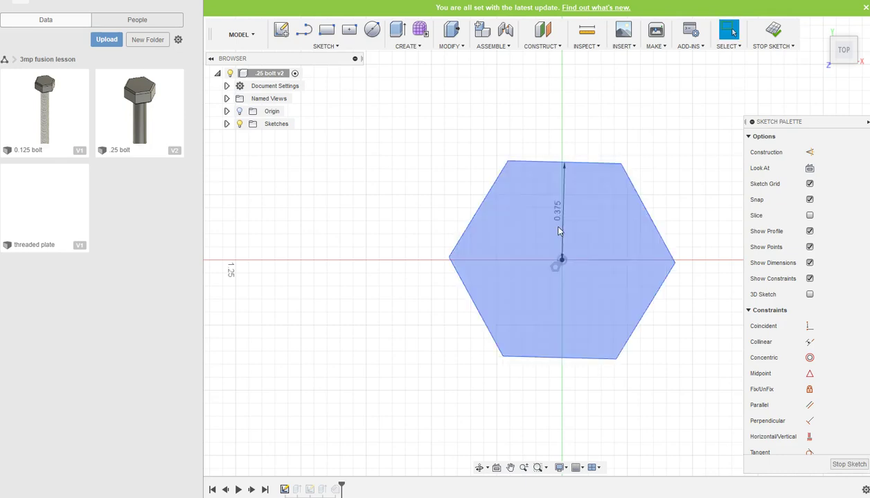
left_click(850, 465)
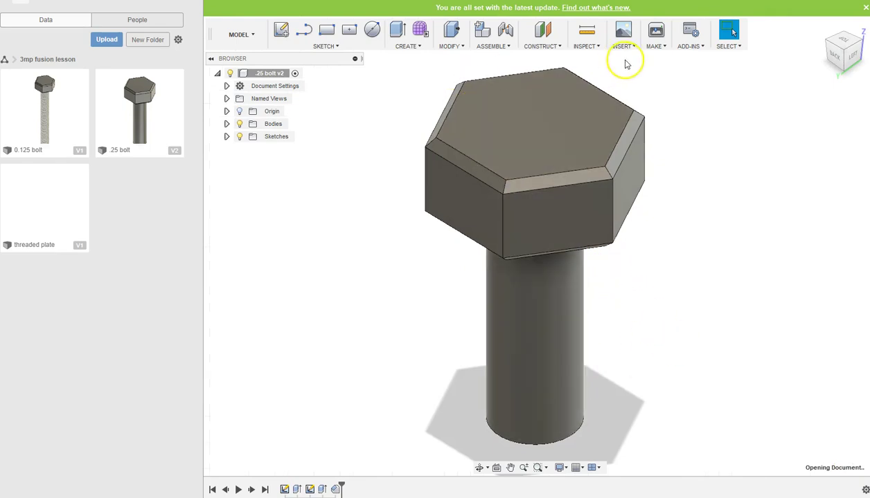
left_click(591, 47)
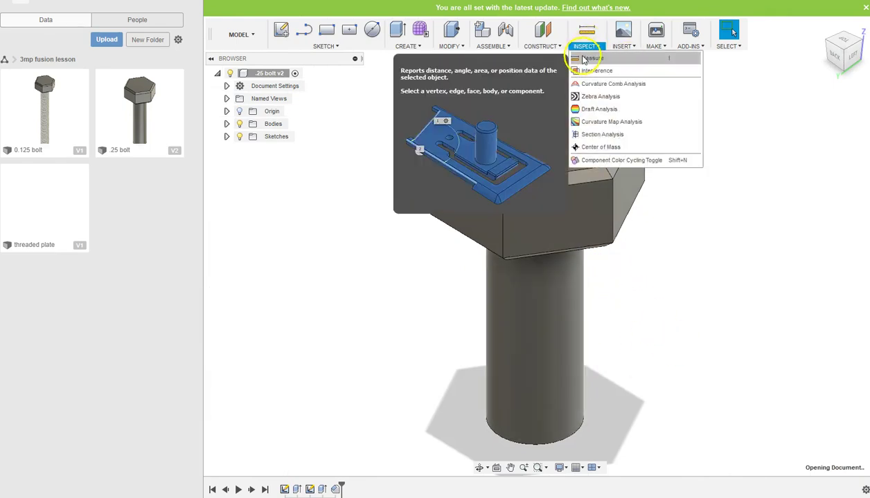
left_click(585, 60)
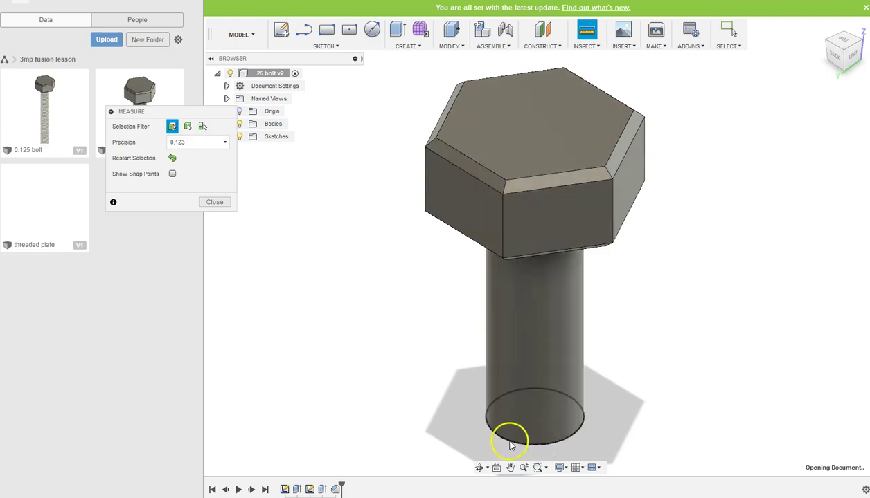
left_click(557, 445)
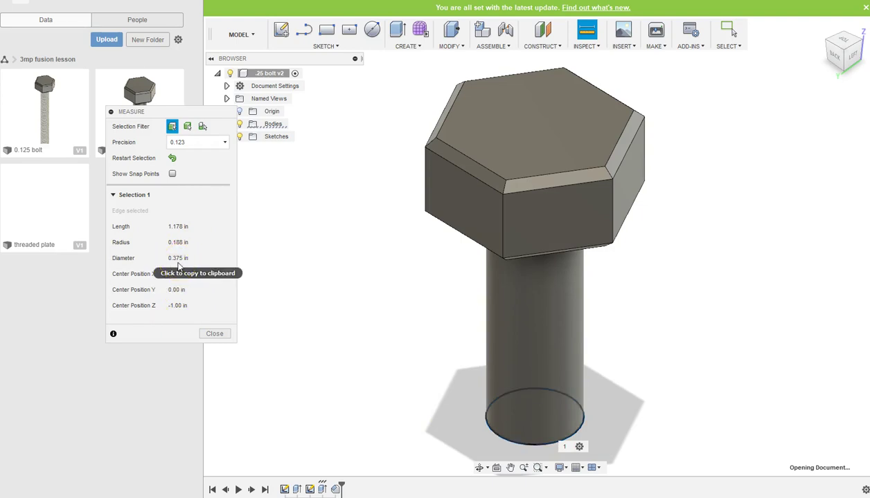
left_click(208, 336)
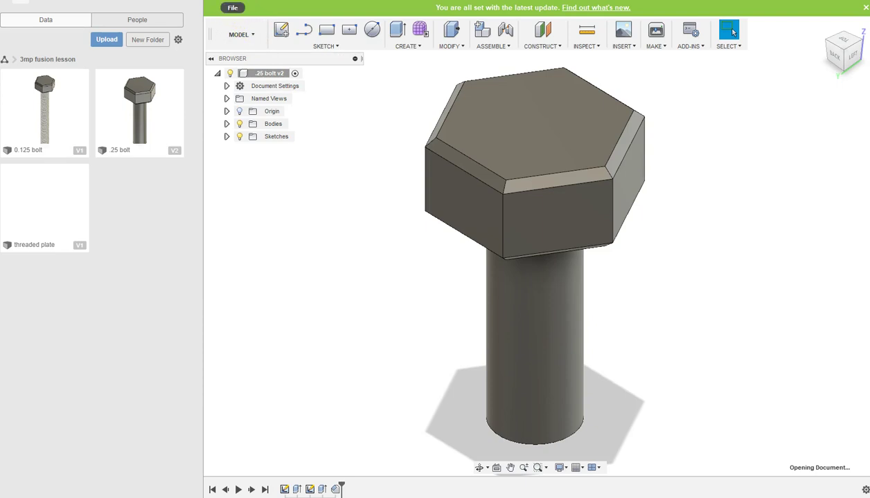
- Save a copy of the design as '.375 bolt' in the 3mp fusion lesson project
left_click(233, 7)
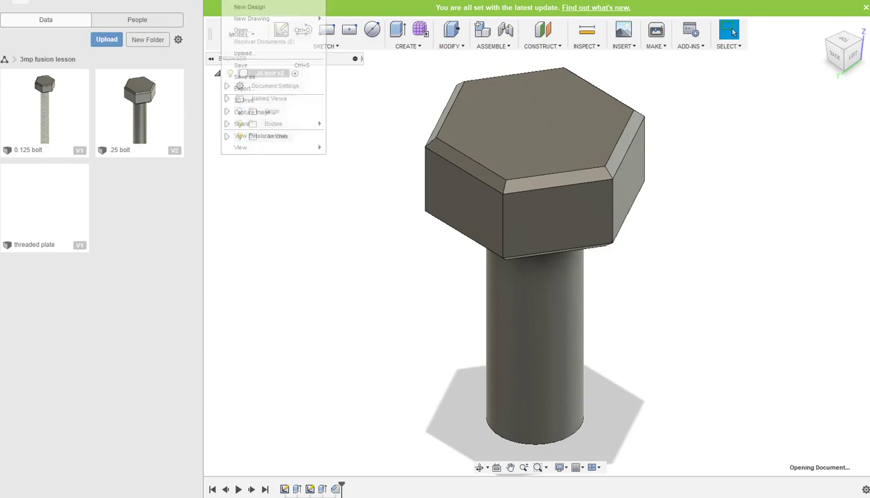
left_click(244, 80)
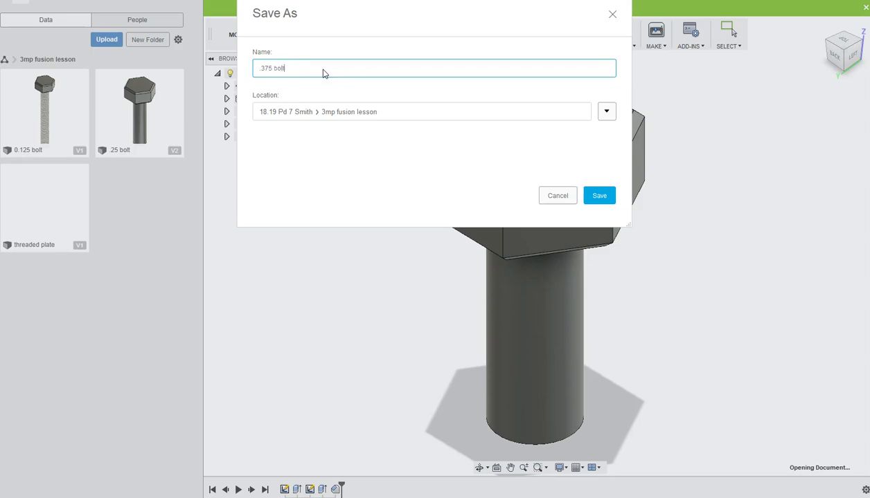
left_click(601, 196)
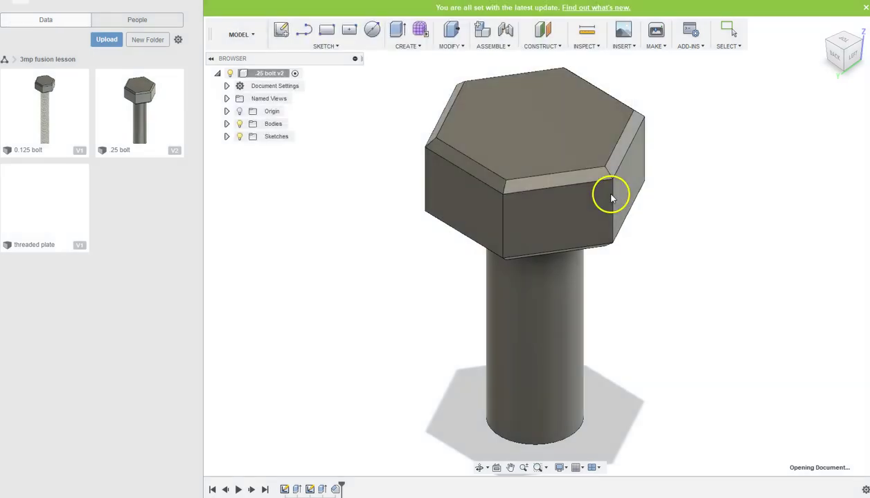
- Edit the hexagon sketch, change d1 from 0.375 to 0.5 in, and finish the sketch
right_click(284, 490)
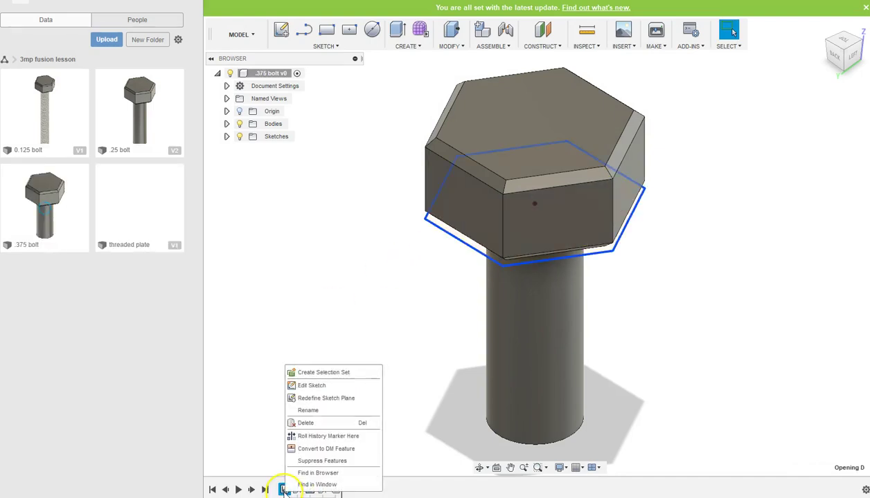
left_click(305, 383)
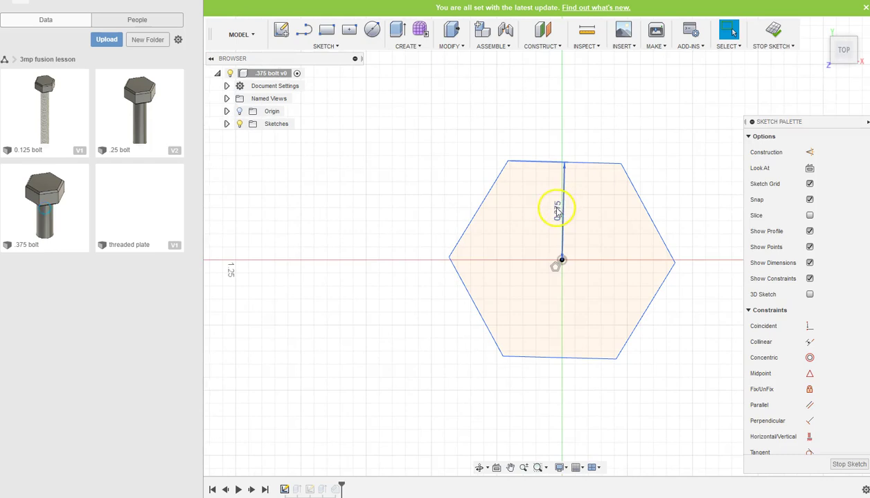
double_click(557, 211)
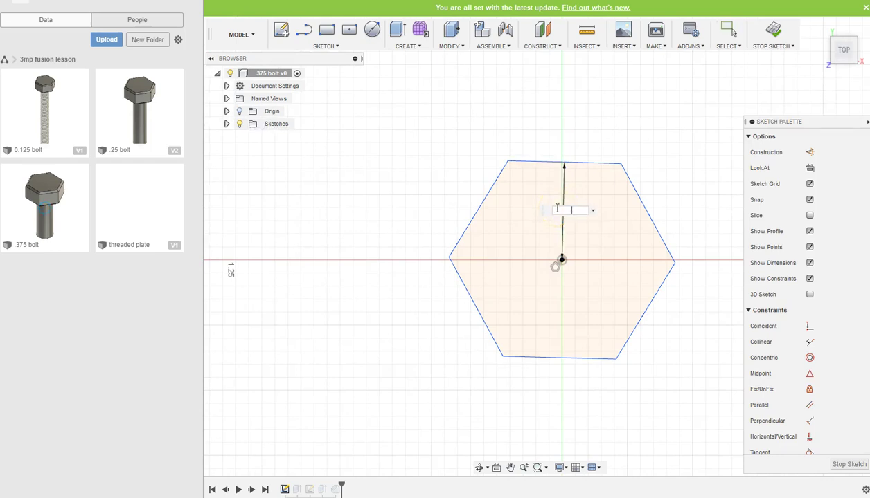
type("0.5")
key("Return")
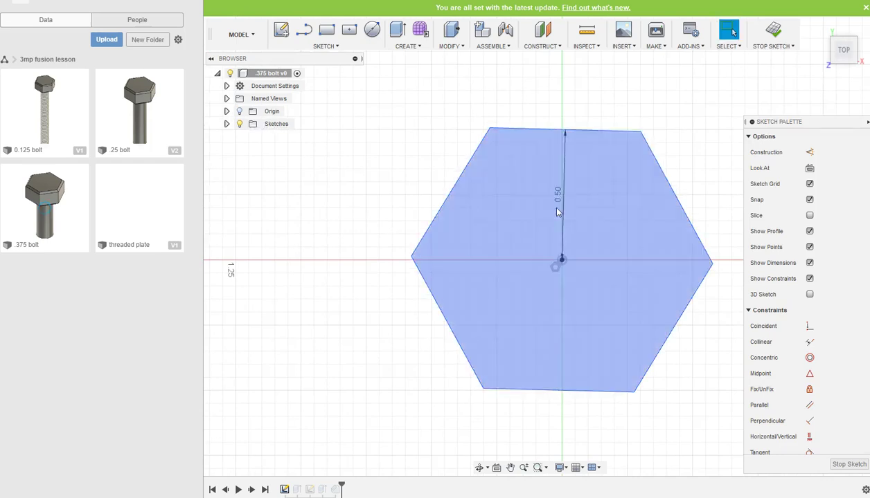
left_click(849, 465)
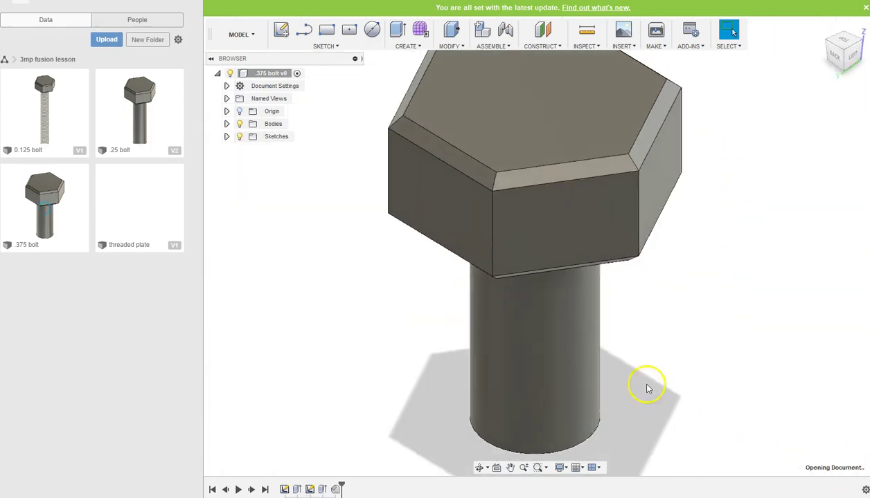
scroll(651, 386, "down", 3)
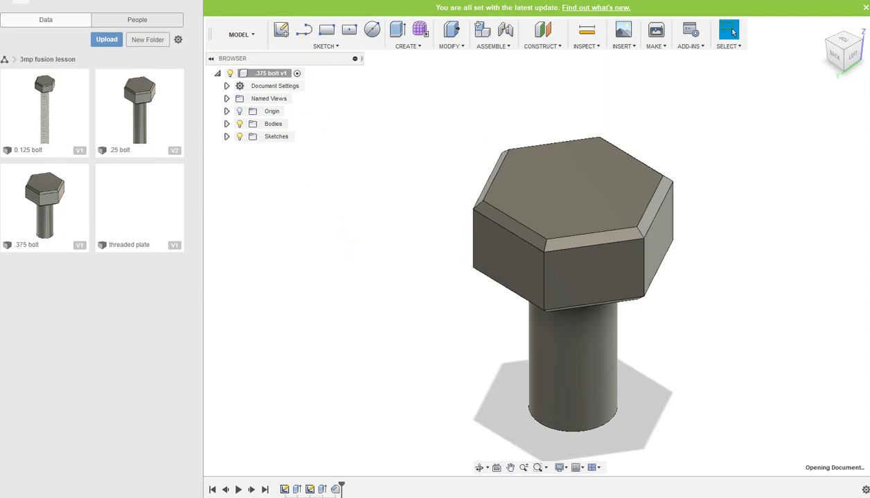
- Save a copy of the half-inch design as '.5 bolt' in the same project
left_click(228, 8)
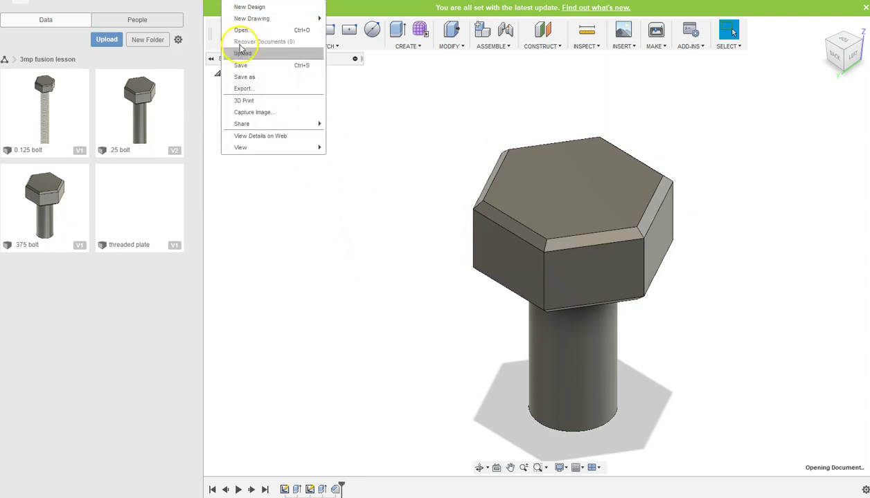
left_click(251, 83)
key("BackSpace")
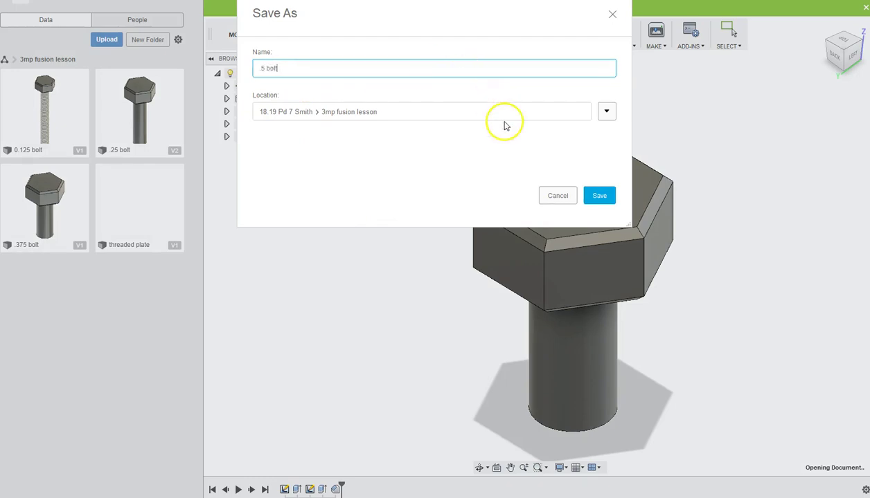
left_click(599, 196)
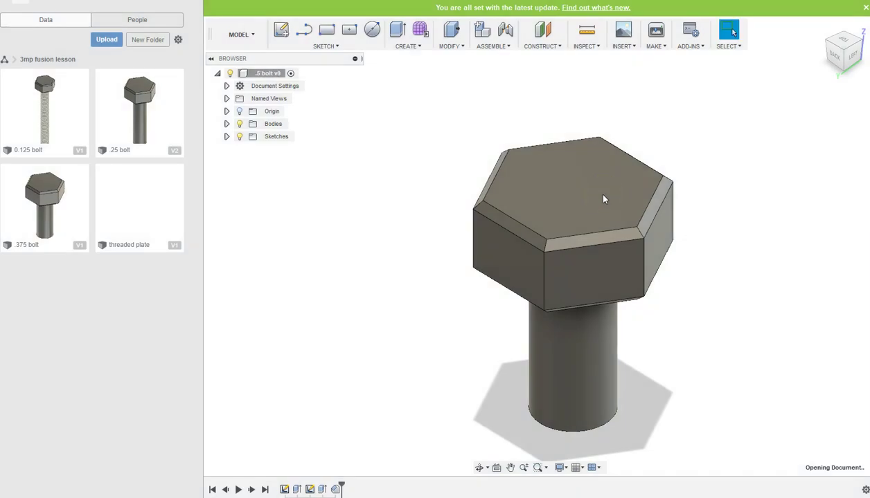